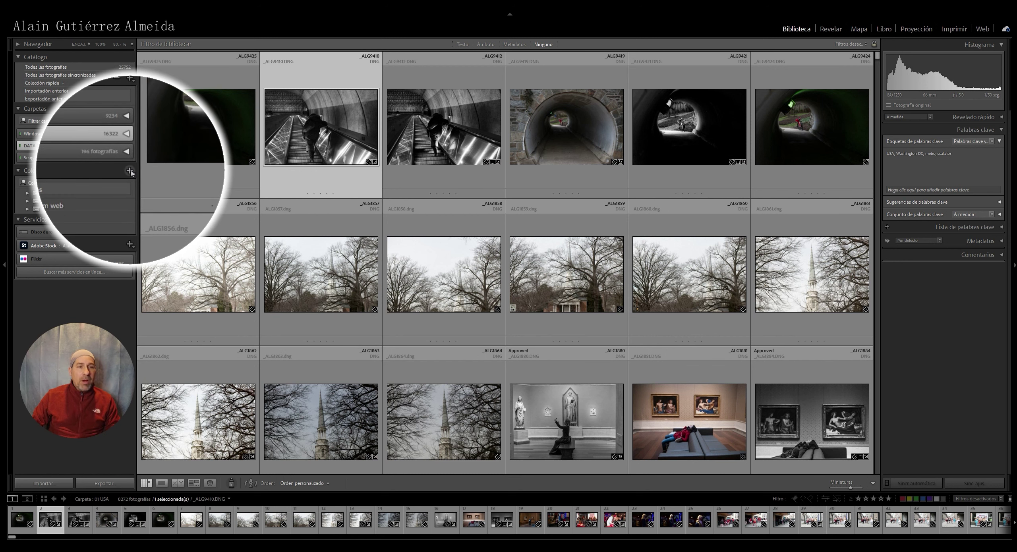
# - Start a new collection with Crear colección… from the Collections panel's + menu
pyautogui.click(18, 171)
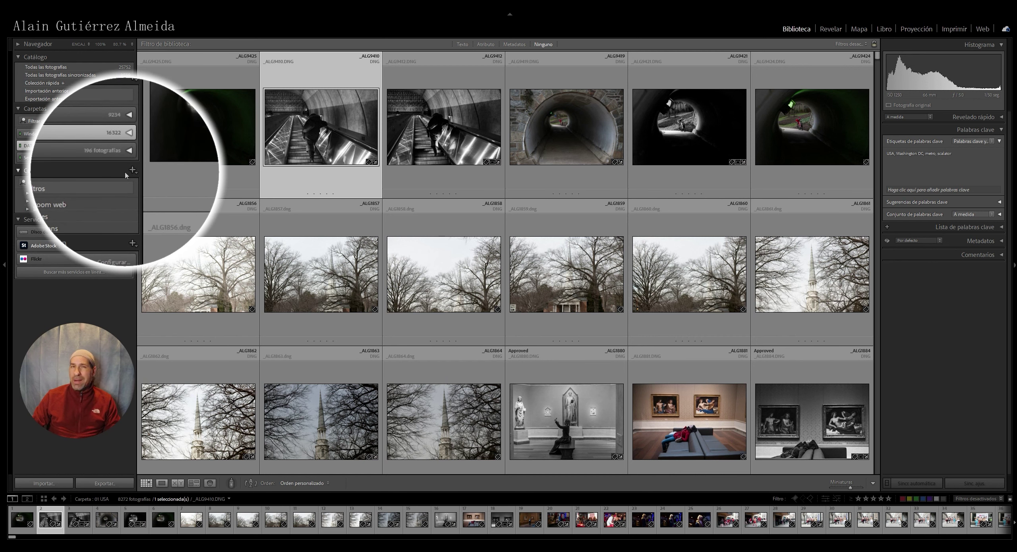
pyautogui.click(133, 170)
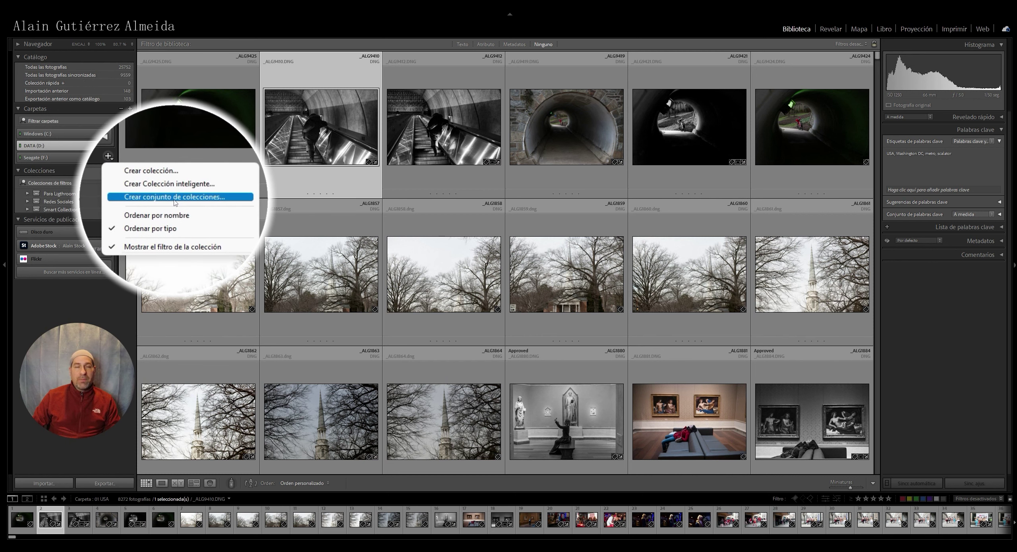
pyautogui.click(166, 179)
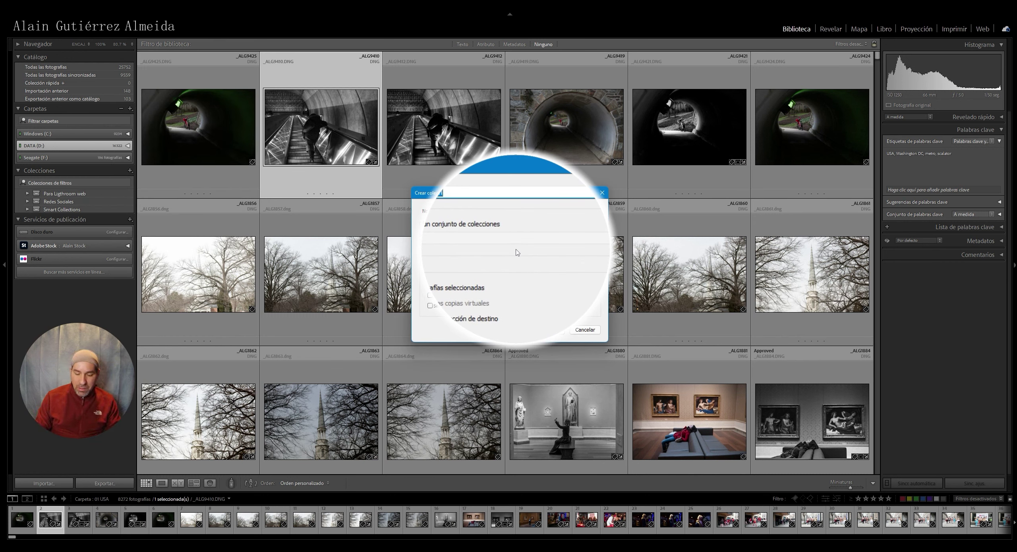
# - Name the new collection 'Prueba', then cancel the dialog without creating it
pyautogui.write('Prueba')
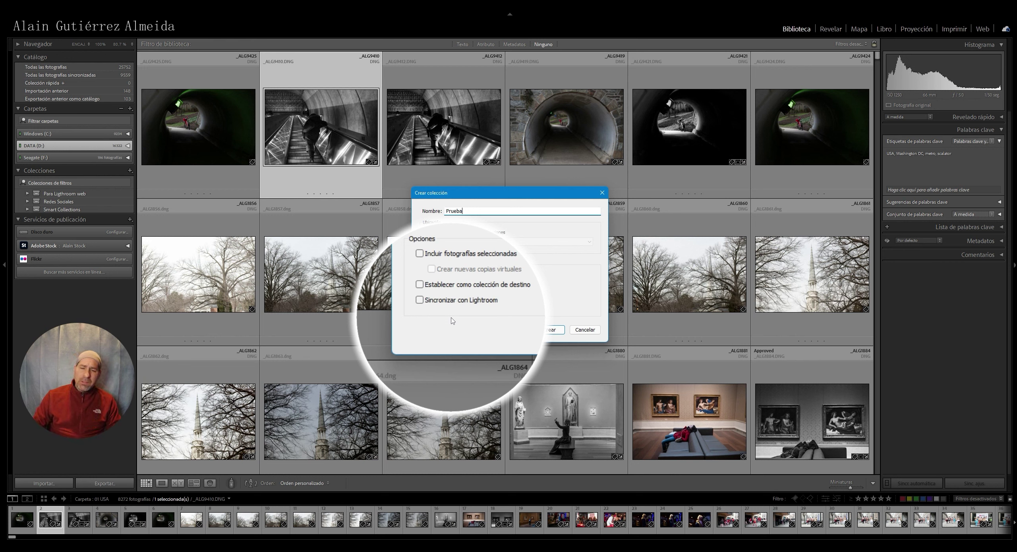
pyautogui.click(596, 331)
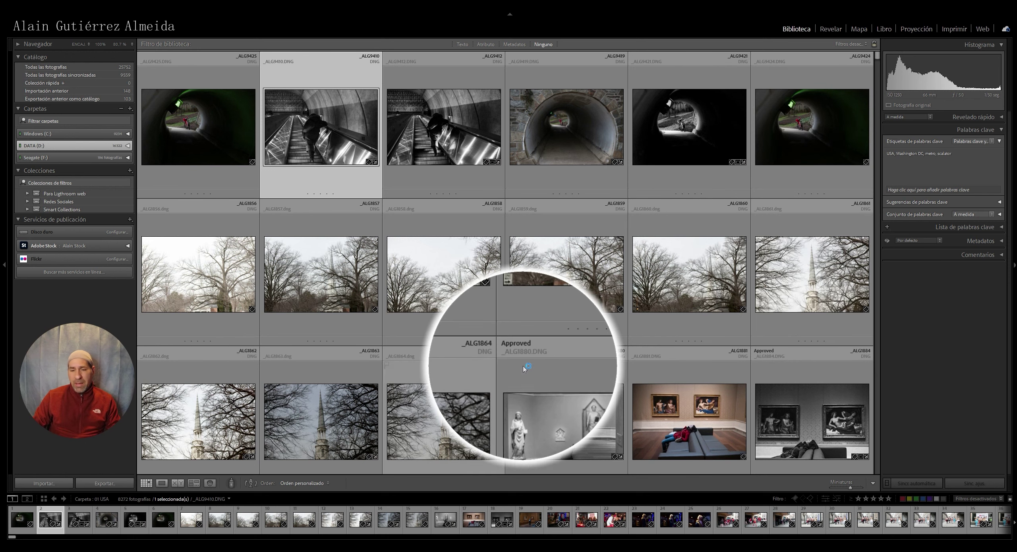
# - Select 14 photos and create the 'Prueba' collection including the selected photos
pyautogui.keyDown('shift'); pyautogui.click(476, 371); pyautogui.keyUp('shift')
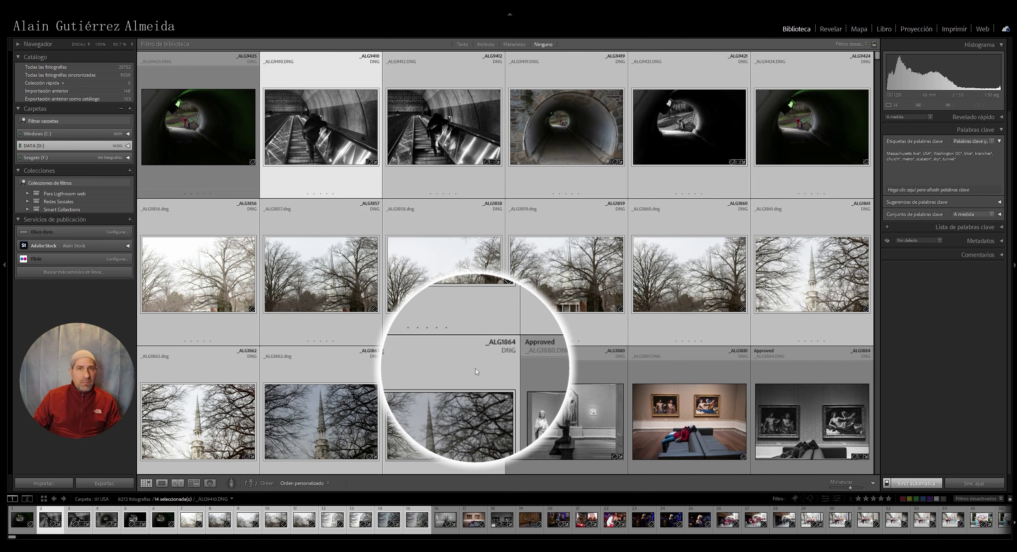
pyautogui.click(130, 170)
pyautogui.click(137, 178)
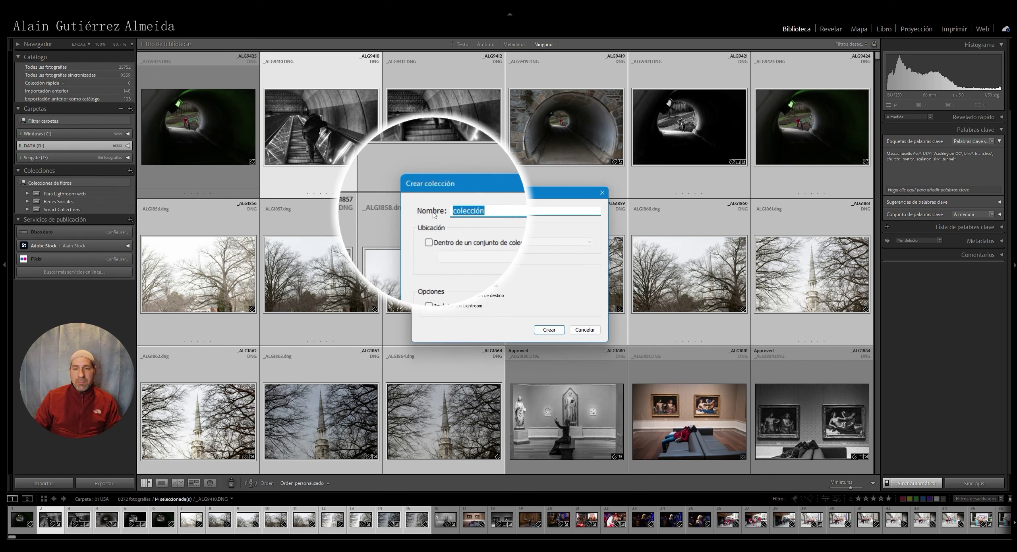
pyautogui.write('P')
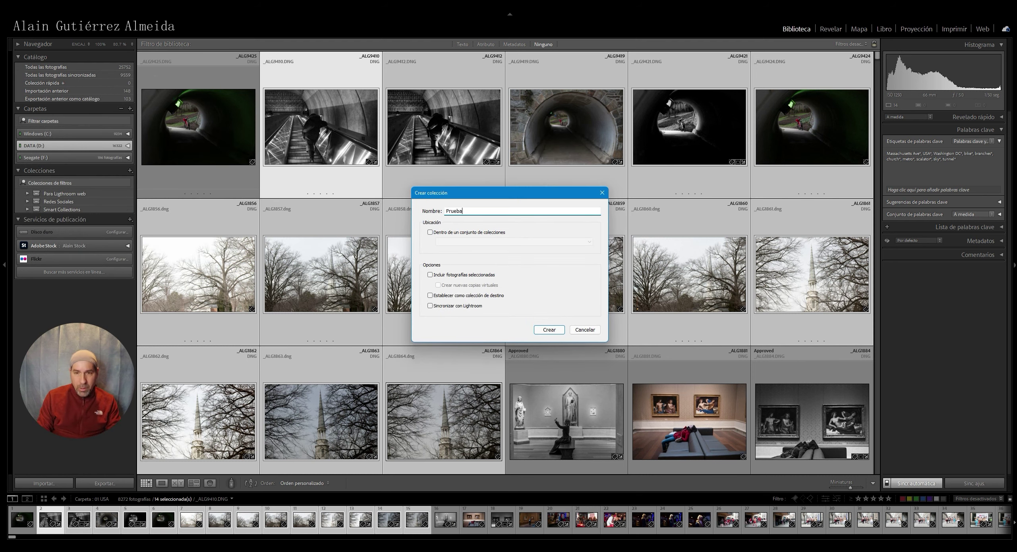
pyautogui.click(429, 275)
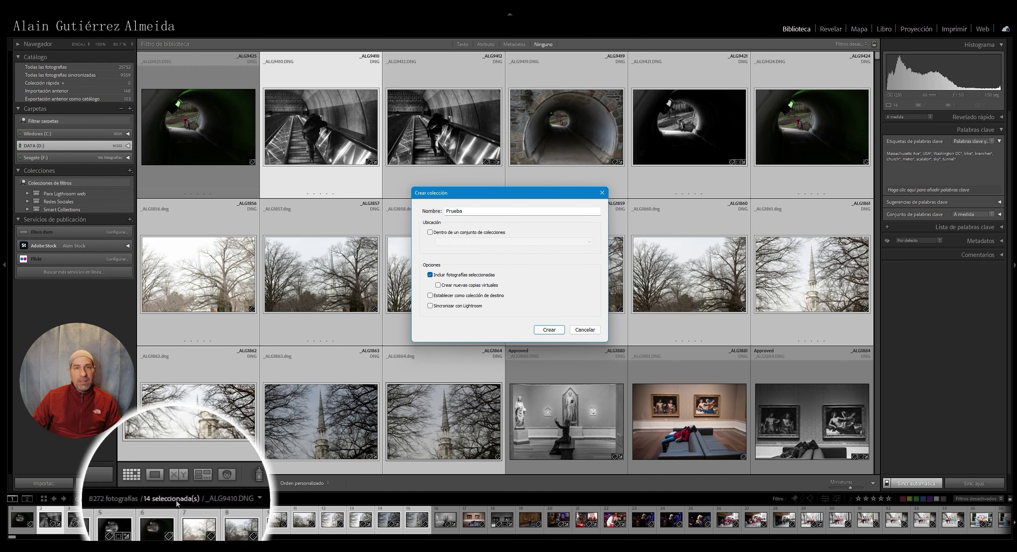
pyautogui.click(548, 330)
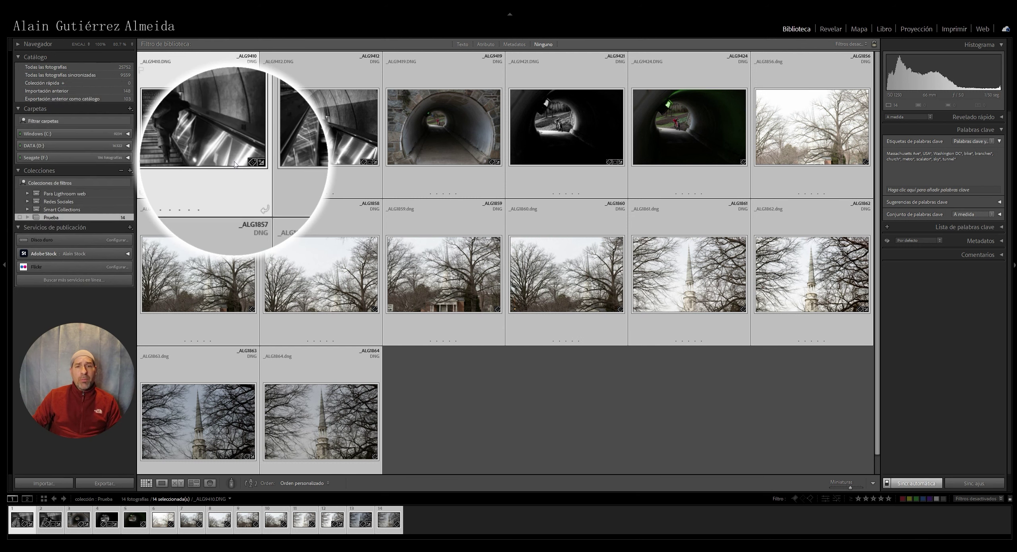
# - Add _ALG1880, _ALG1881 and _ALG1884 from the 01 USA folder to Prueba, then view Prueba
pyautogui.click(127, 147)
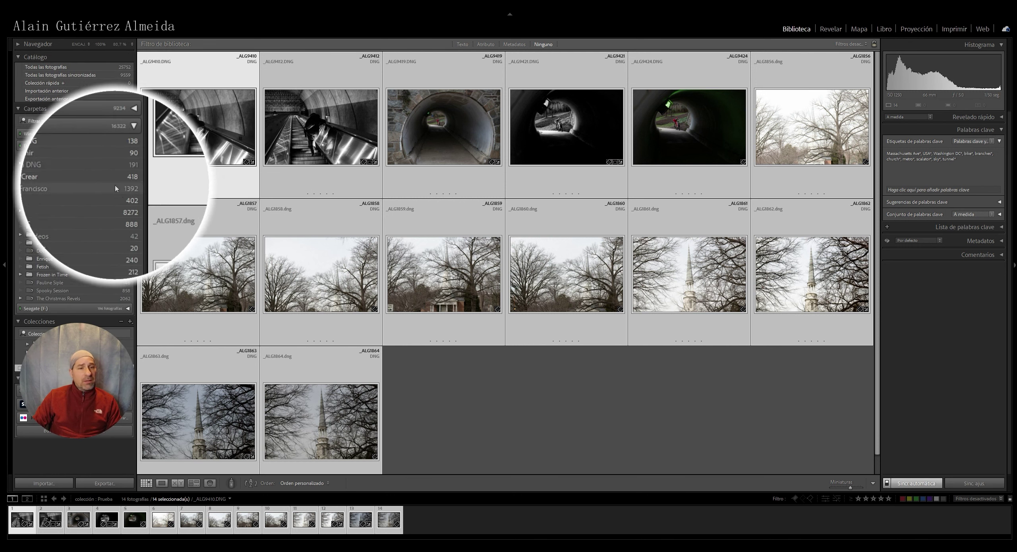
pyautogui.click(43, 203)
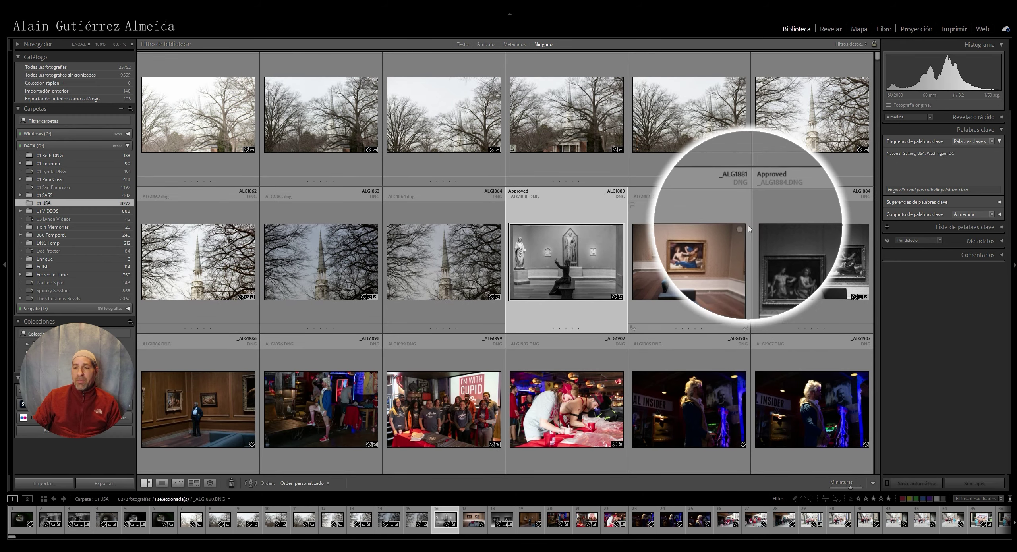
pyautogui.keyDown('shift'); pyautogui.click(810, 223); pyautogui.keyUp('shift')
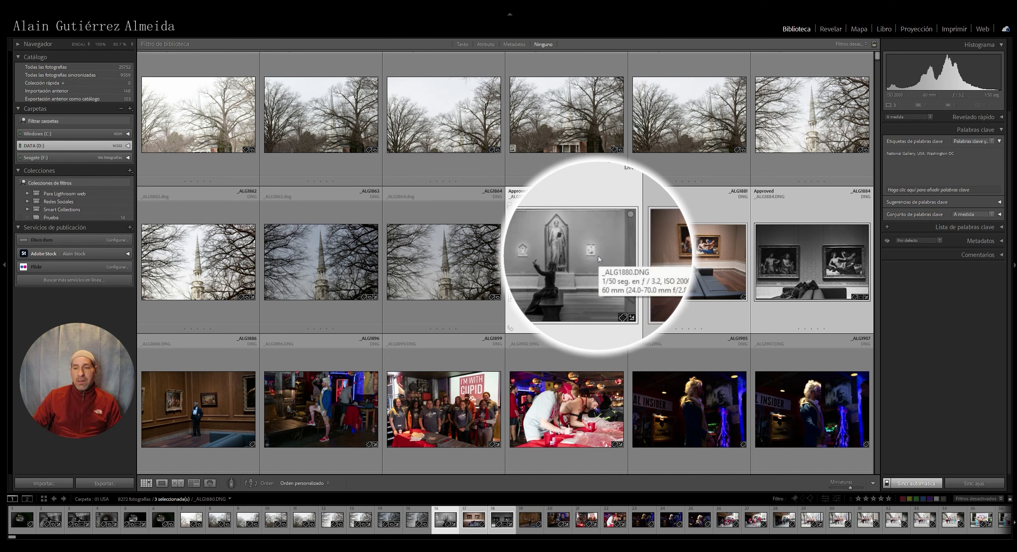
pyautogui.moveTo(599, 259)
pyautogui.mouseDown()
pyautogui.moveTo(544, 296)
pyautogui.moveTo(311, 220)
pyautogui.moveTo(155, 205)
pyautogui.moveTo(109, 217)
pyautogui.mouseUp()
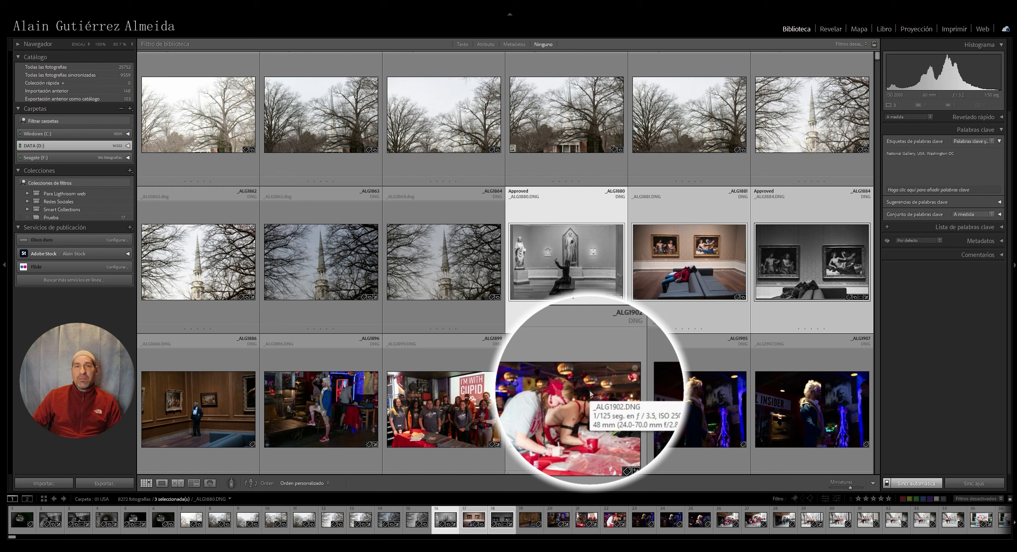
pyautogui.click(51, 217)
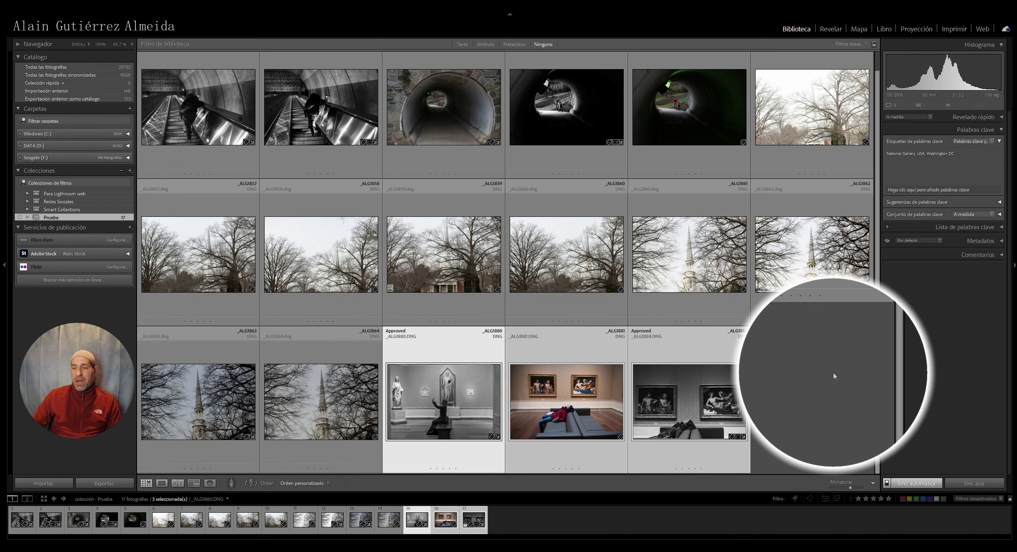
# - Remove _ALG1880 and _ALG1881 from the Prueba collection
pyautogui.click(786, 461)
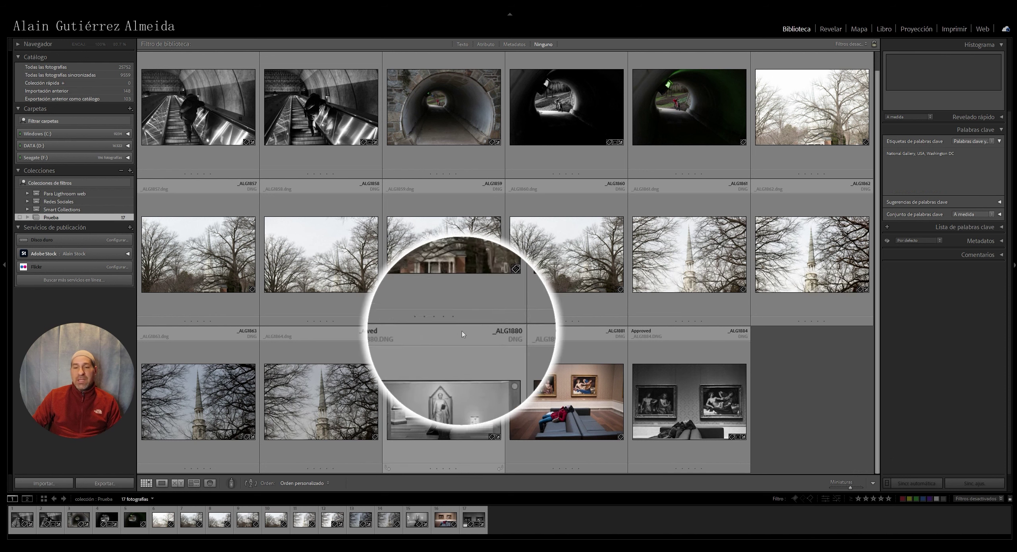
pyautogui.click(458, 360)
pyautogui.press('Delete')
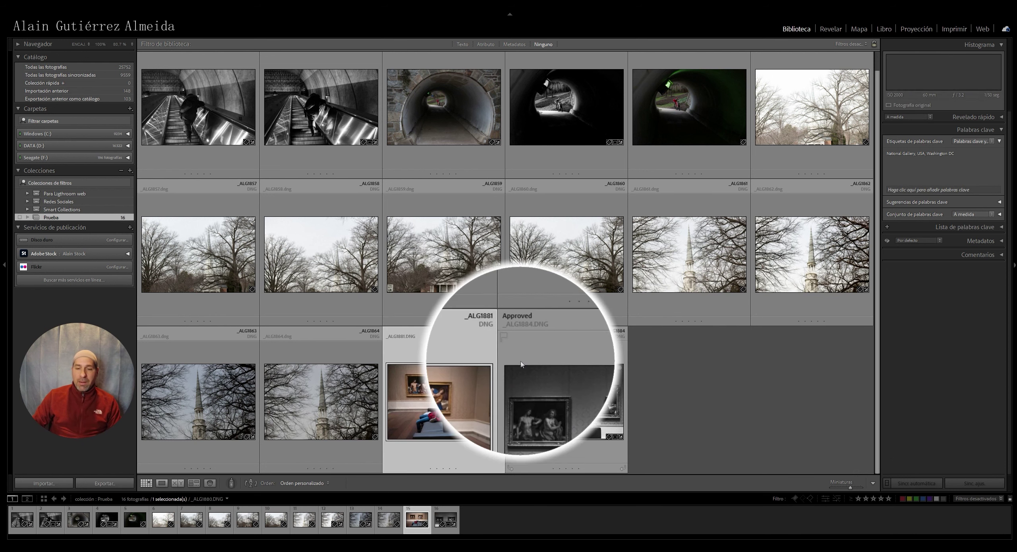
pyautogui.press('Delete')
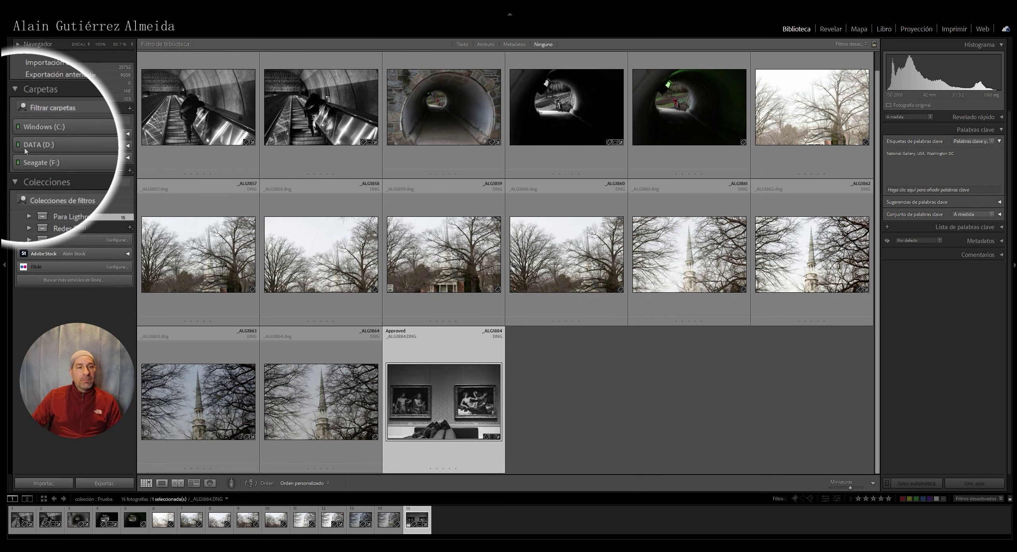
# - Return to the 01 USA folder's 8,272 photos and collapse the DATA (D:) folder list
pyautogui.click(115, 147)
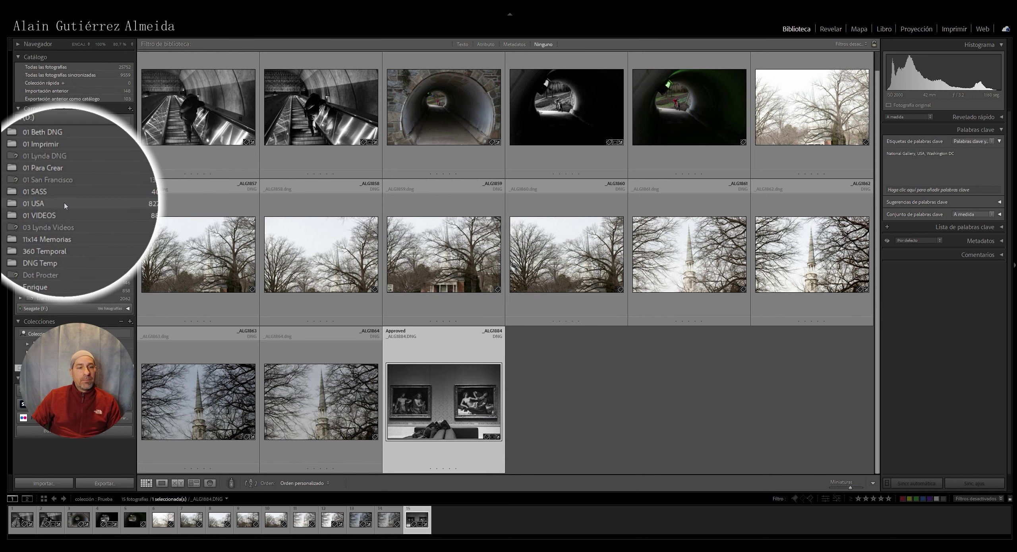
pyautogui.click(48, 203)
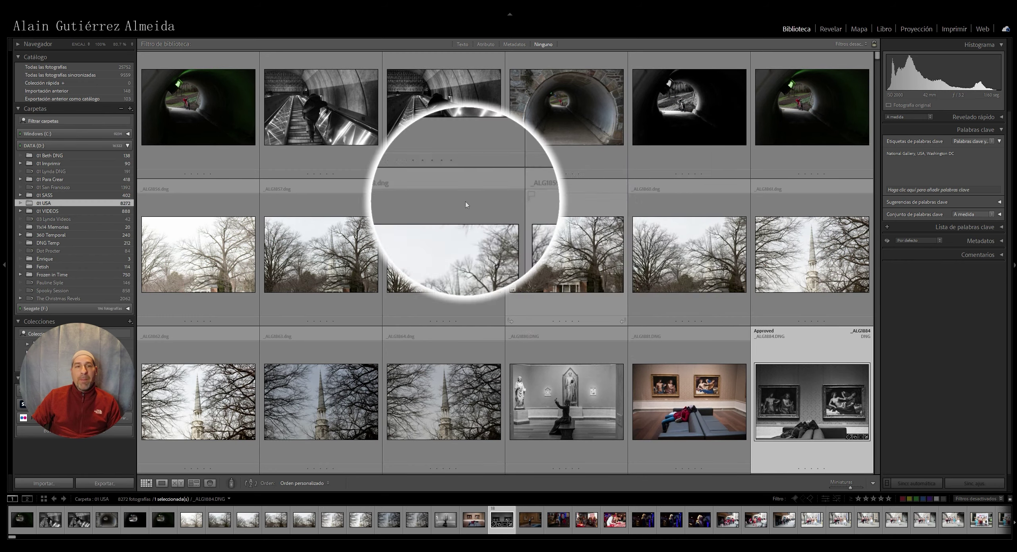
pyautogui.scroll(-5, 635, 325)
pyautogui.scroll(-3, 749, 318)
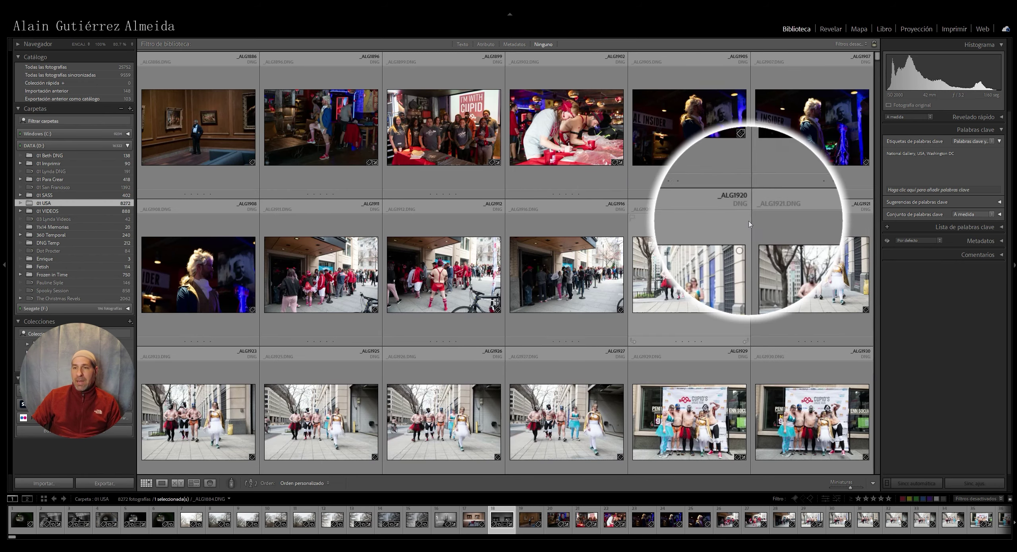
pyautogui.scroll(3, 749, 193)
pyautogui.scroll(3, 771, 204)
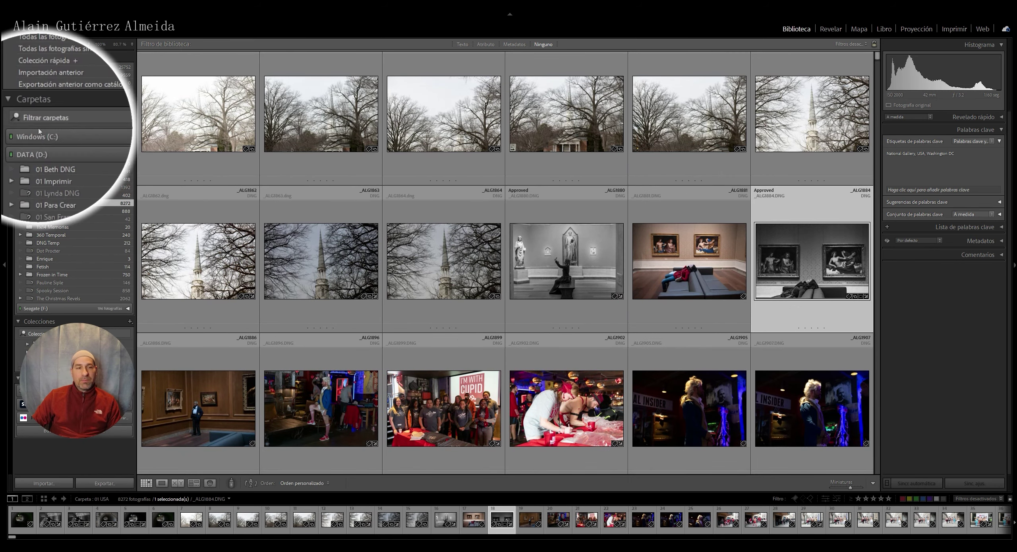
pyautogui.click(47, 153)
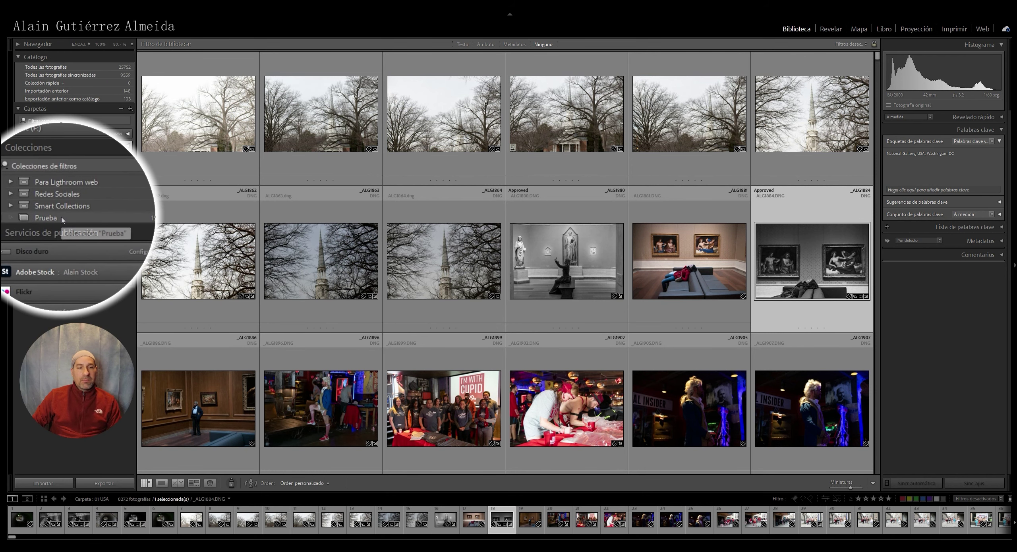
# - Delete the Prueba collection and confirm the deletion
pyautogui.click(63, 220)
pyautogui.rightClick(62, 220)
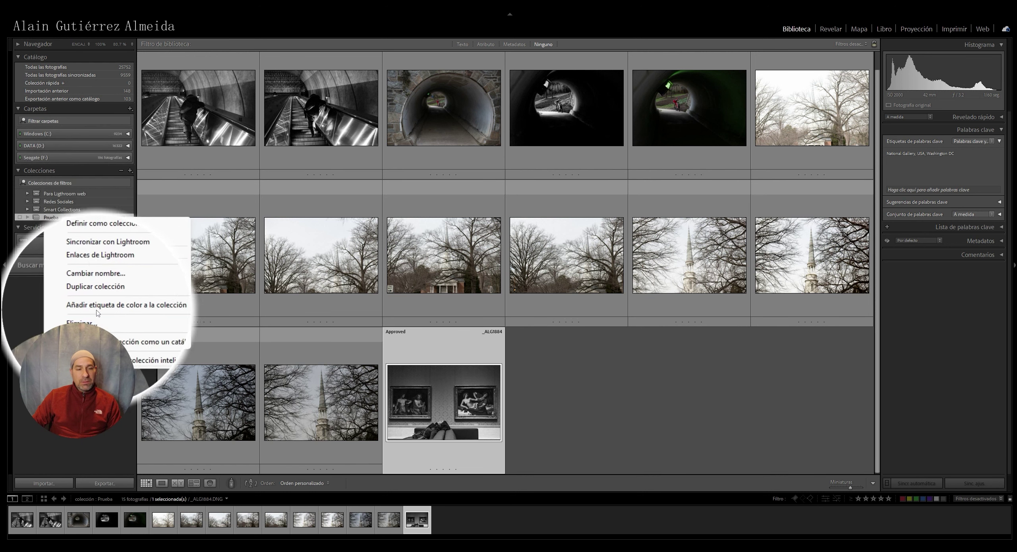
pyautogui.click(92, 323)
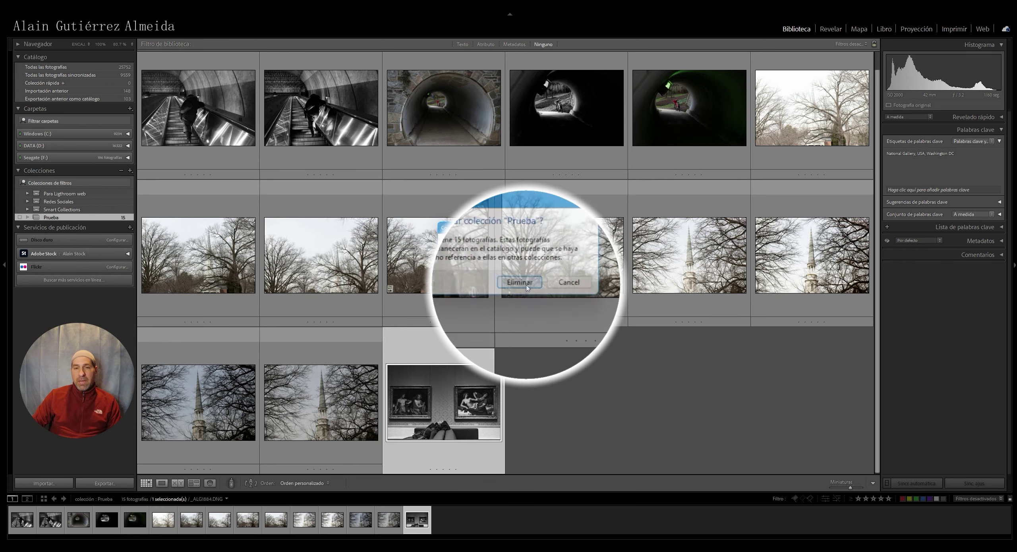
pyautogui.click(519, 283)
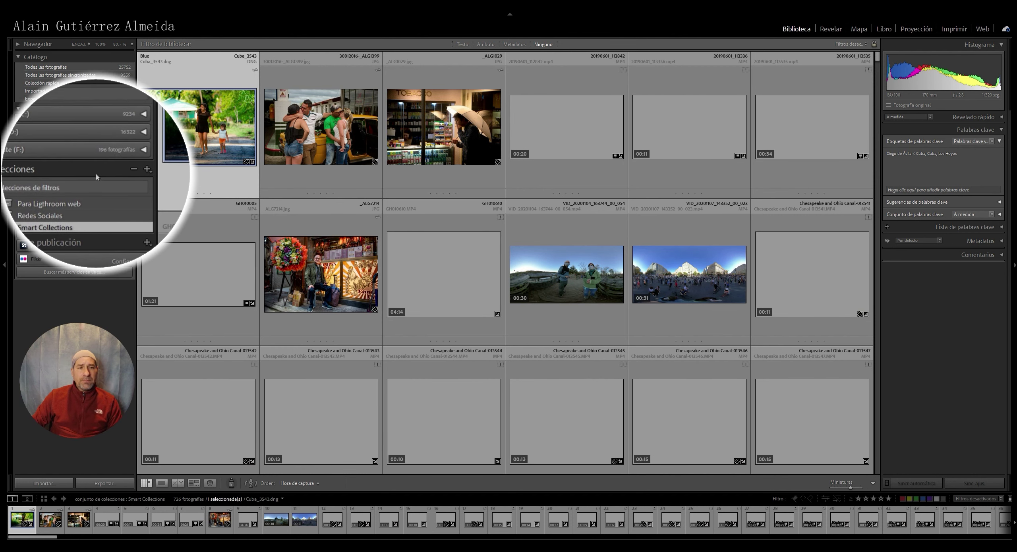
# - Open the Collections panel's + menu of create options
pyautogui.click(130, 171)
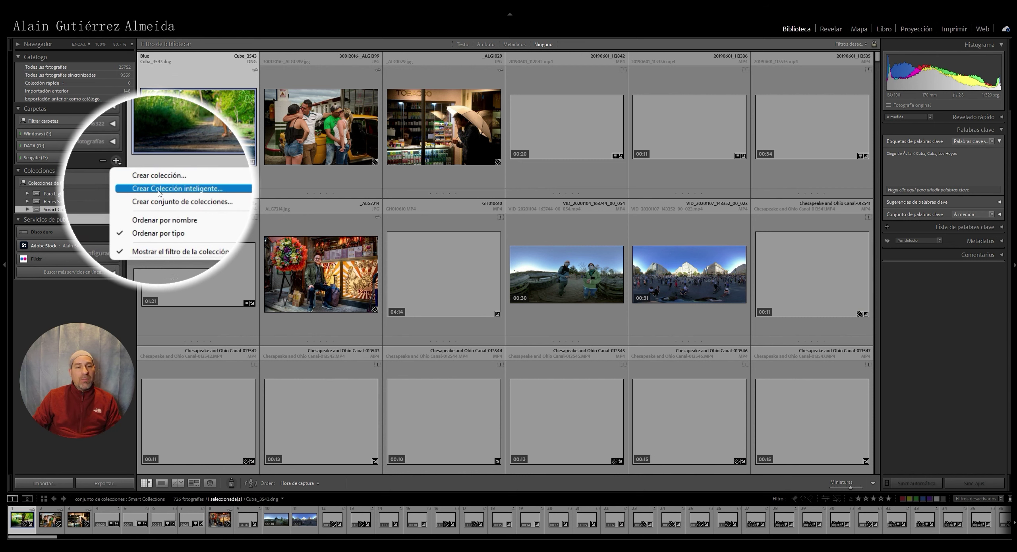
# - Start a smart collection named 'Redes' and remove its Keywords rule
pyautogui.click(159, 190)
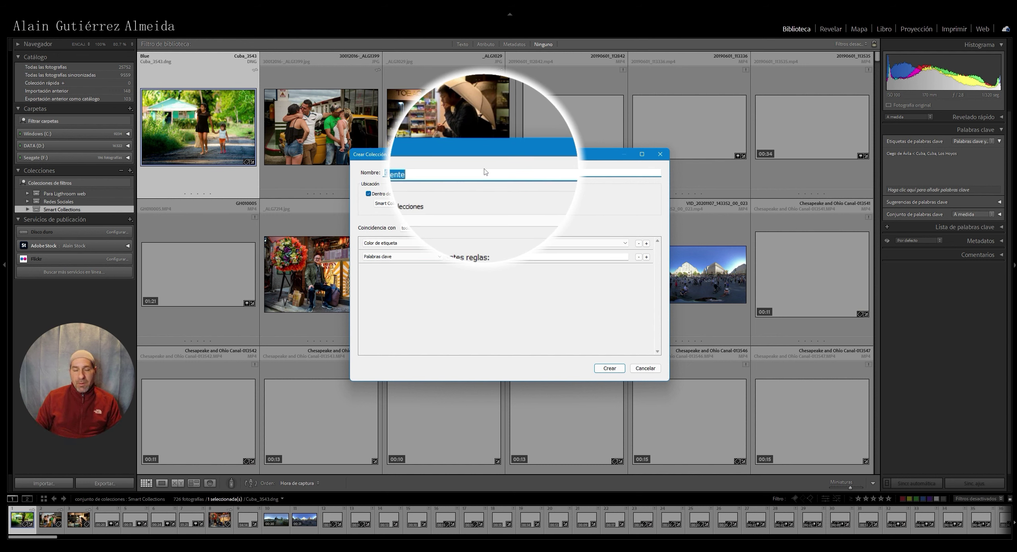
pyautogui.write('Redes')
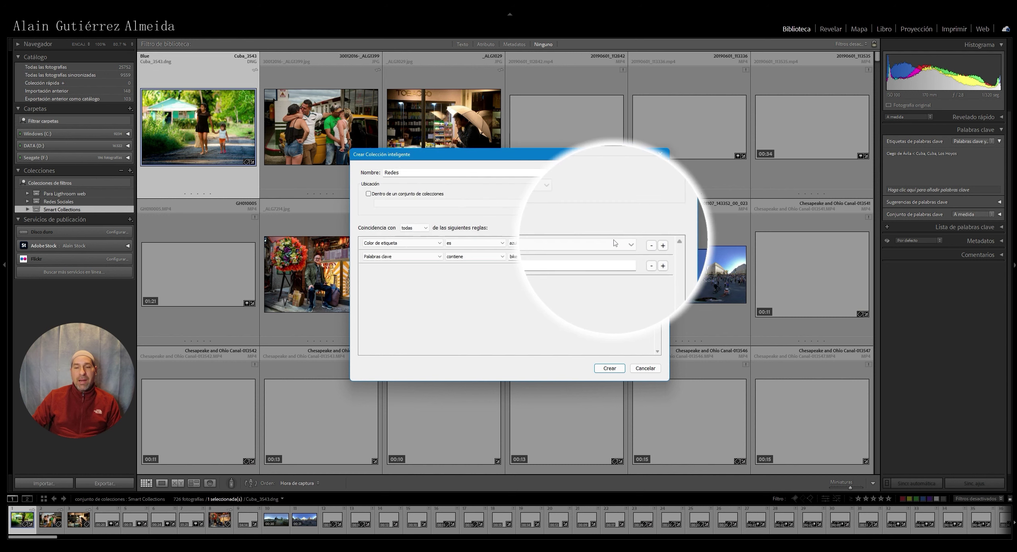
pyautogui.click(638, 257)
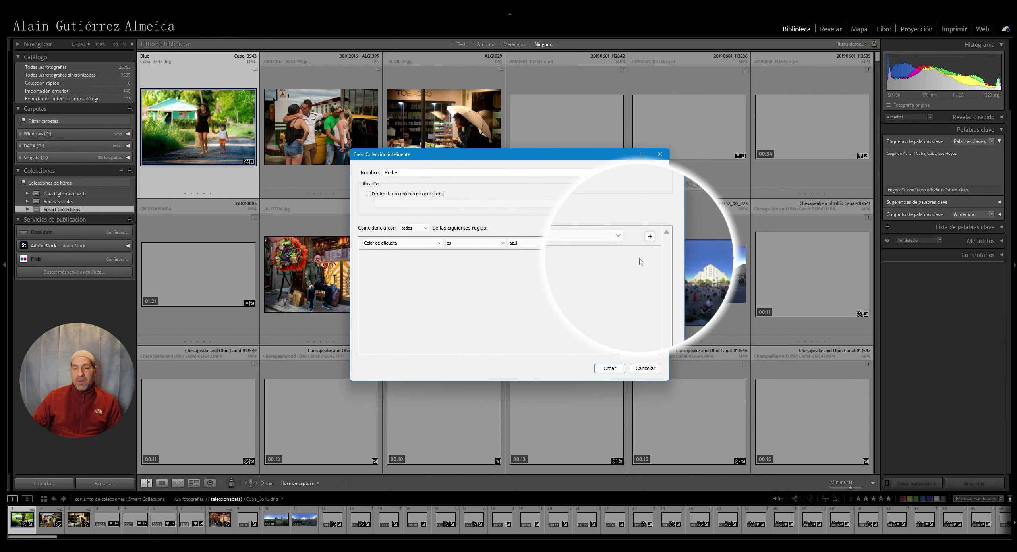
pyautogui.click(439, 243)
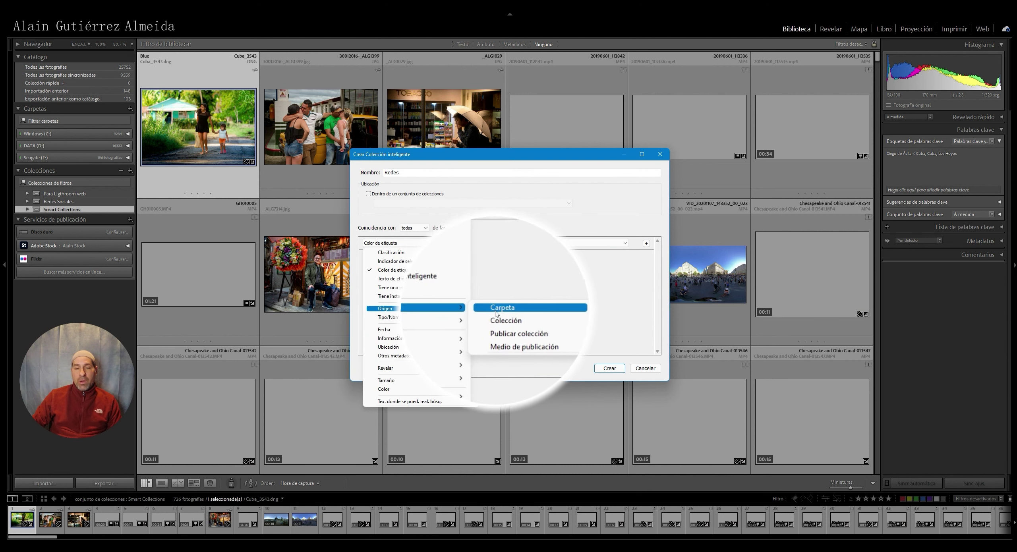
pyautogui.moveTo(390, 348)
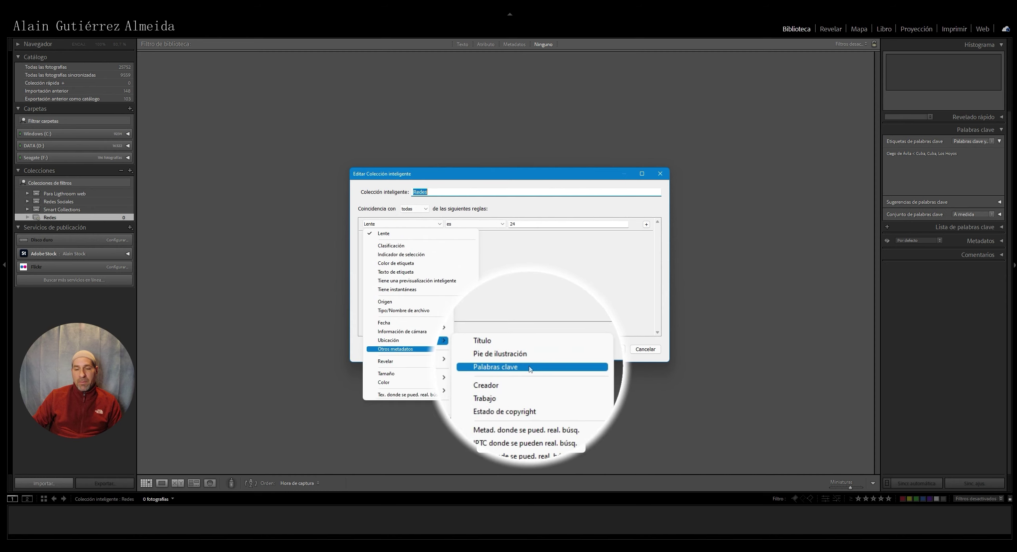
# - Set the Redes rule to Keywords contains 'bike' and save, matching 99 bike photos
pyautogui.click(516, 366)
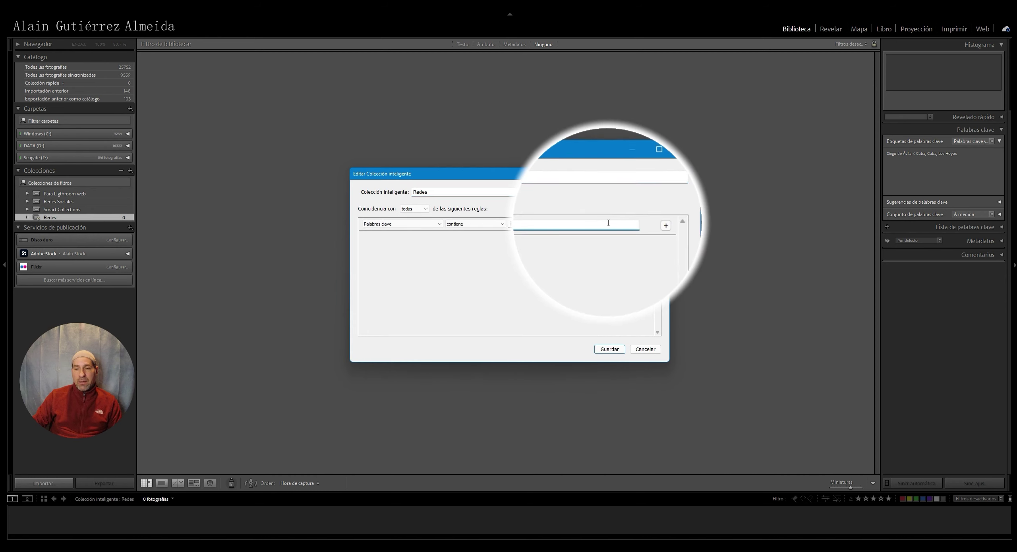
pyautogui.write('bike')
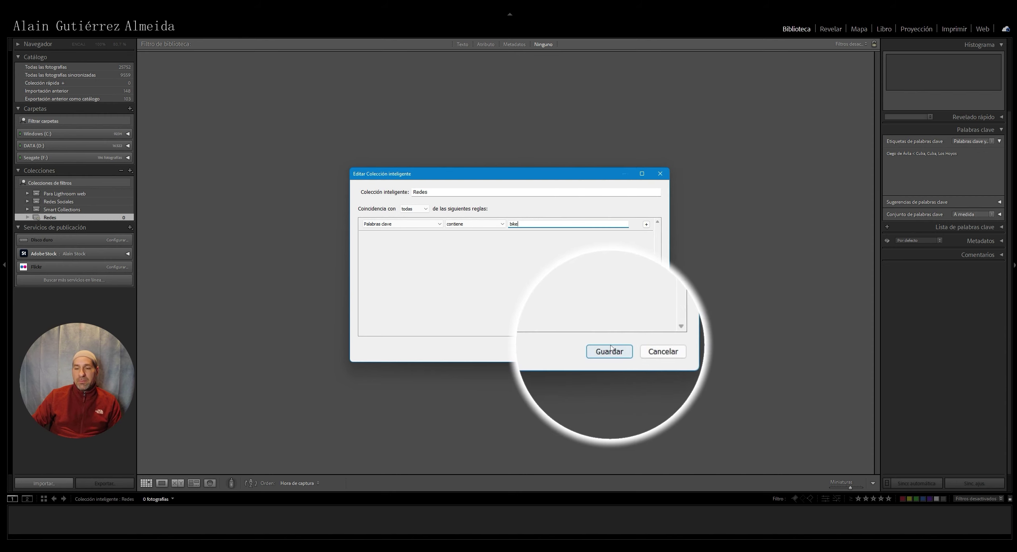
pyautogui.click(610, 350)
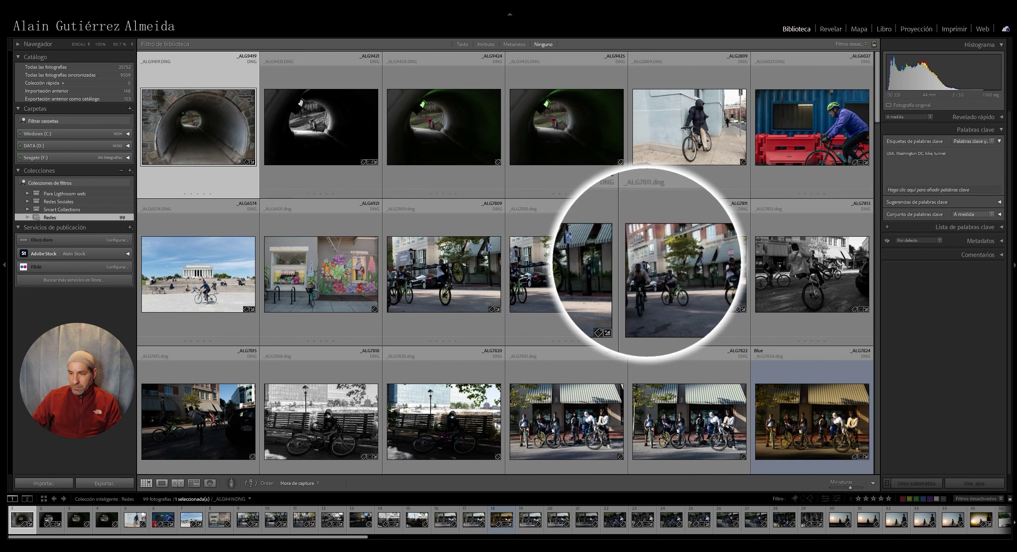
# - Scroll through the 99 Redes photos down to the later metro and night bike shots
pyautogui.scroll(-5, 647, 266)
pyautogui.scroll(-5, 651, 265)
pyautogui.scroll(-5, 655, 264)
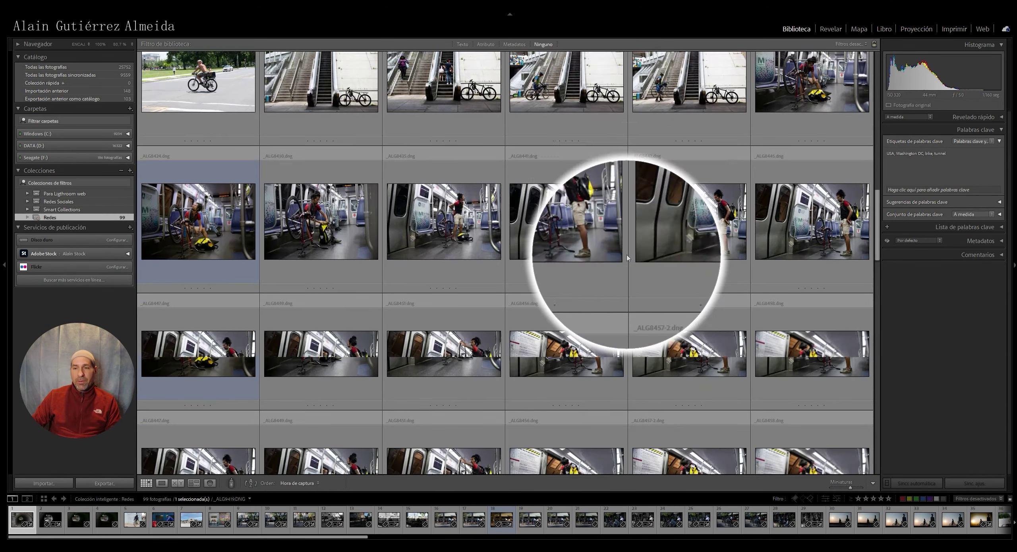
pyautogui.scroll(-5, 662, 263)
pyautogui.scroll(-5, 663, 263)
pyautogui.scroll(-5, 665, 262)
pyautogui.scroll(-5, 667, 261)
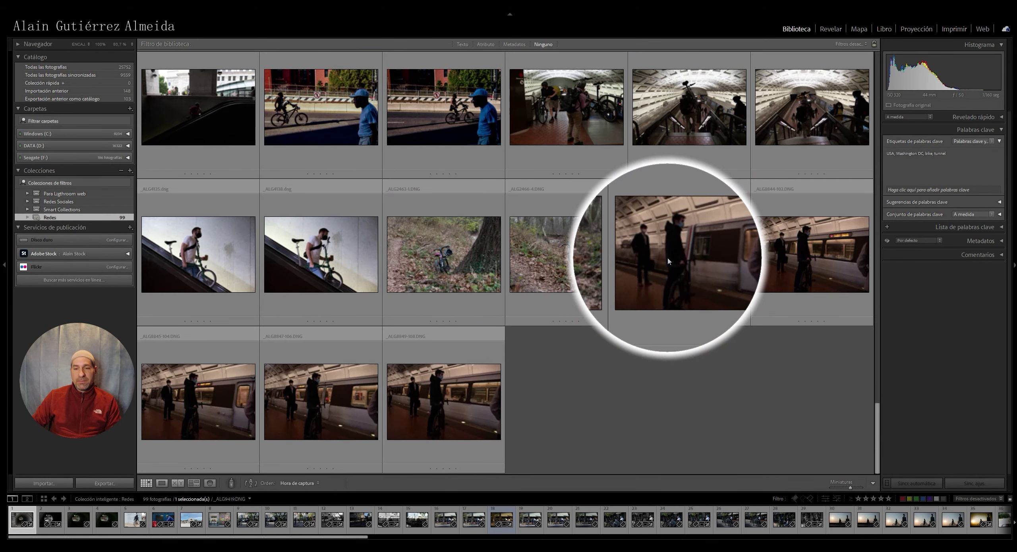
pyautogui.scroll(3, 673, 256)
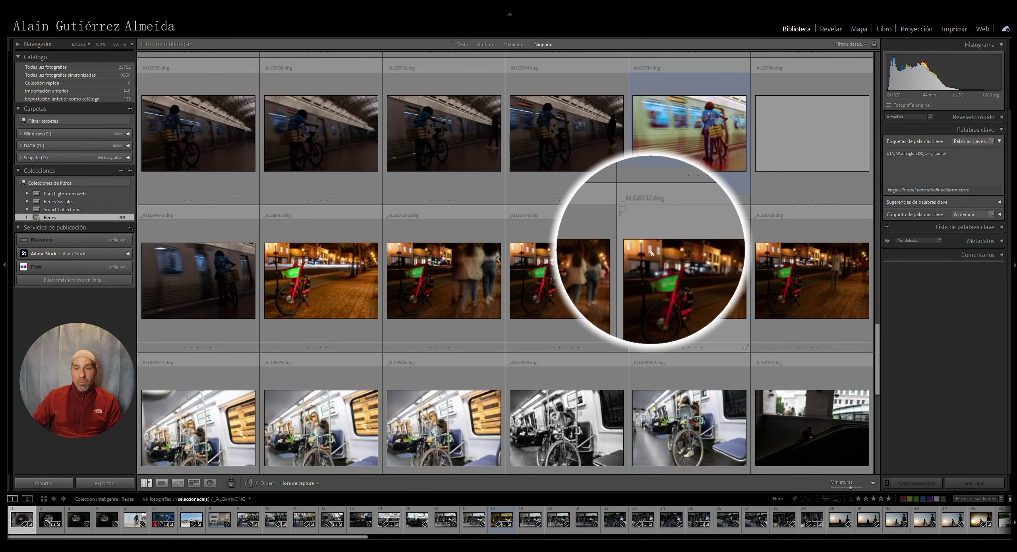
# - Add a 'Label Color is blue' rule to the Redes smart collection and save it
pyautogui.press('j')
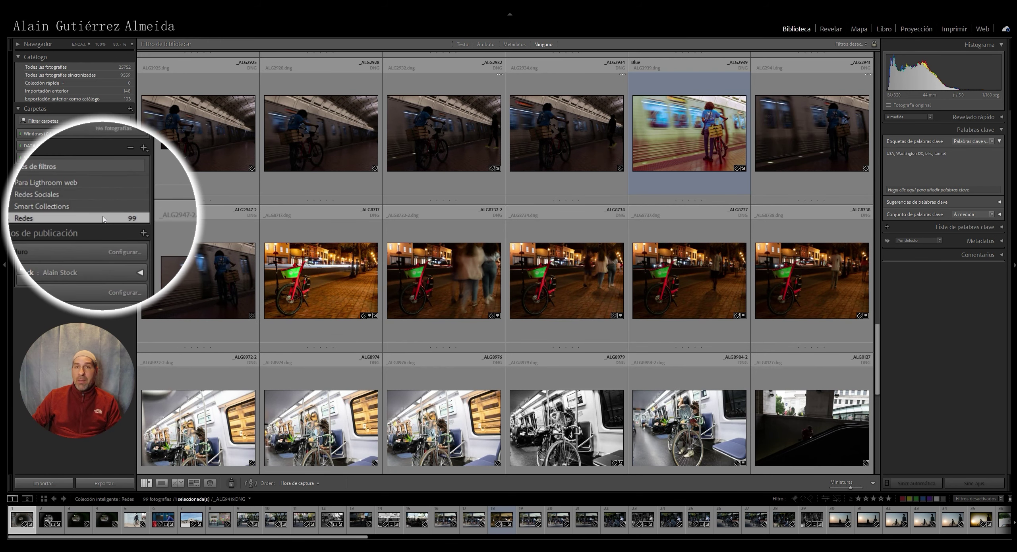
pyautogui.rightClick(104, 220)
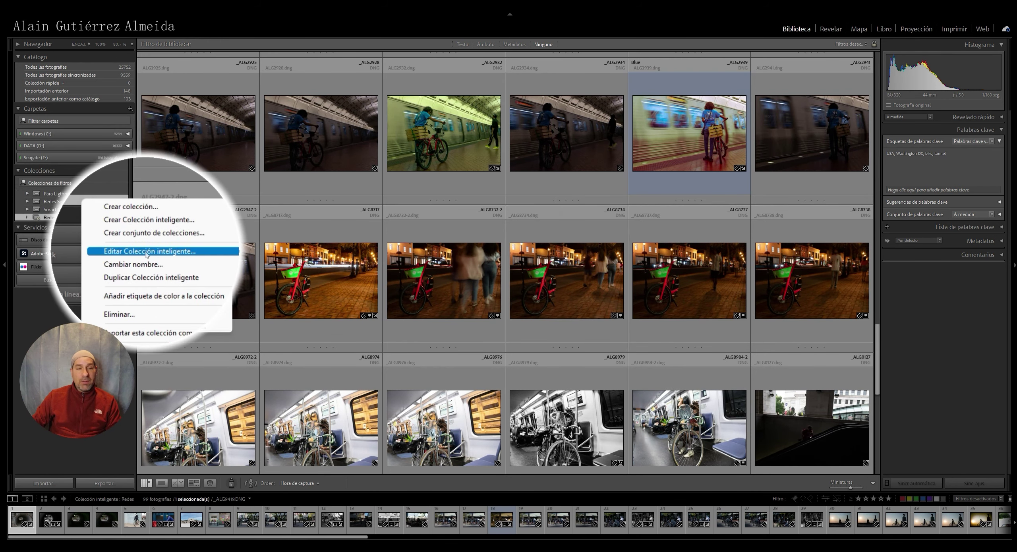
pyautogui.click(151, 250)
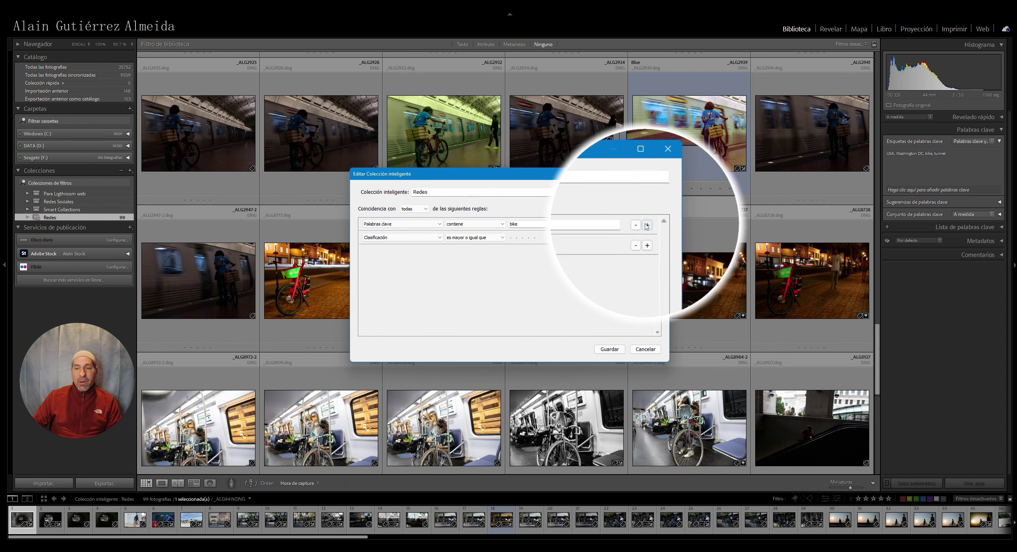
pyautogui.click(425, 237)
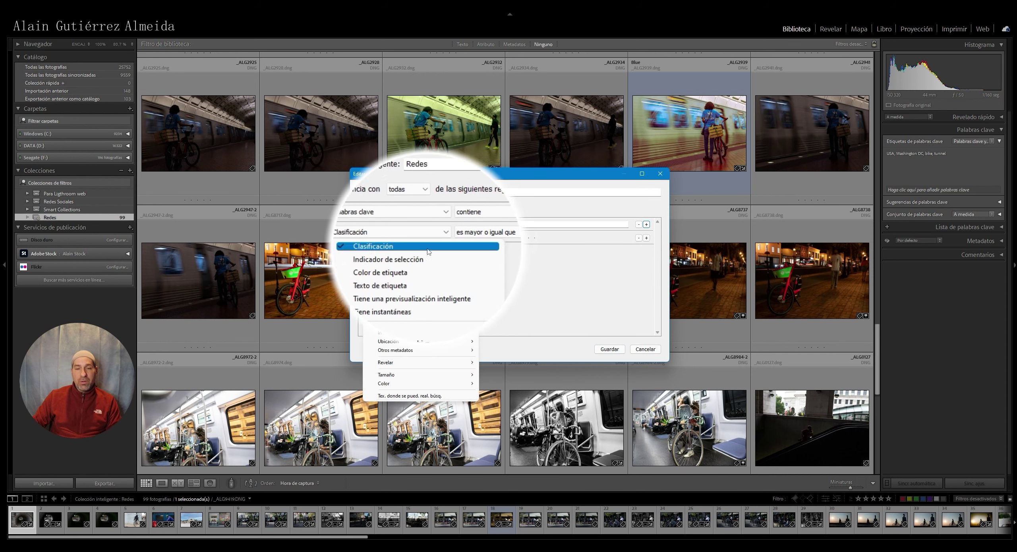
pyautogui.click(560, 238)
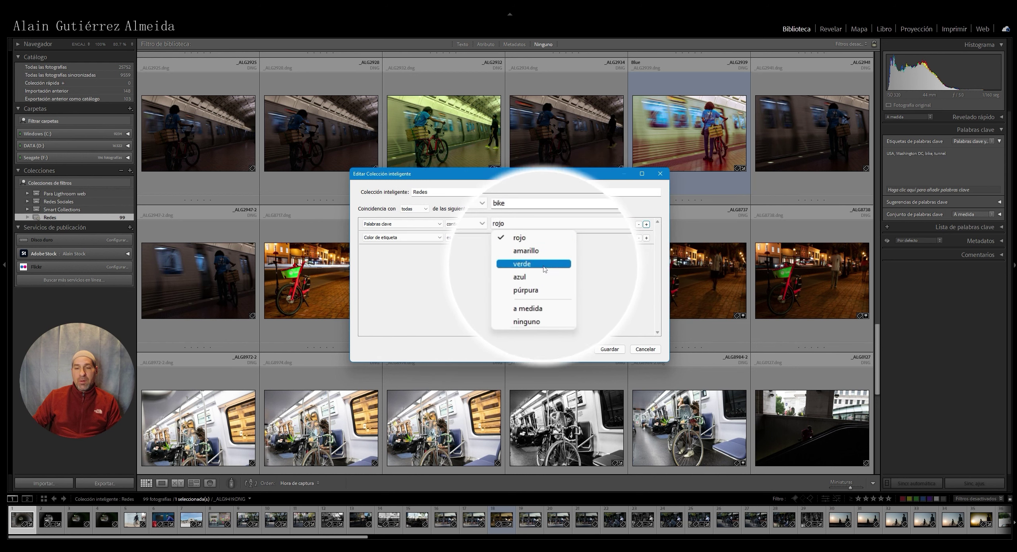
pyautogui.click(531, 273)
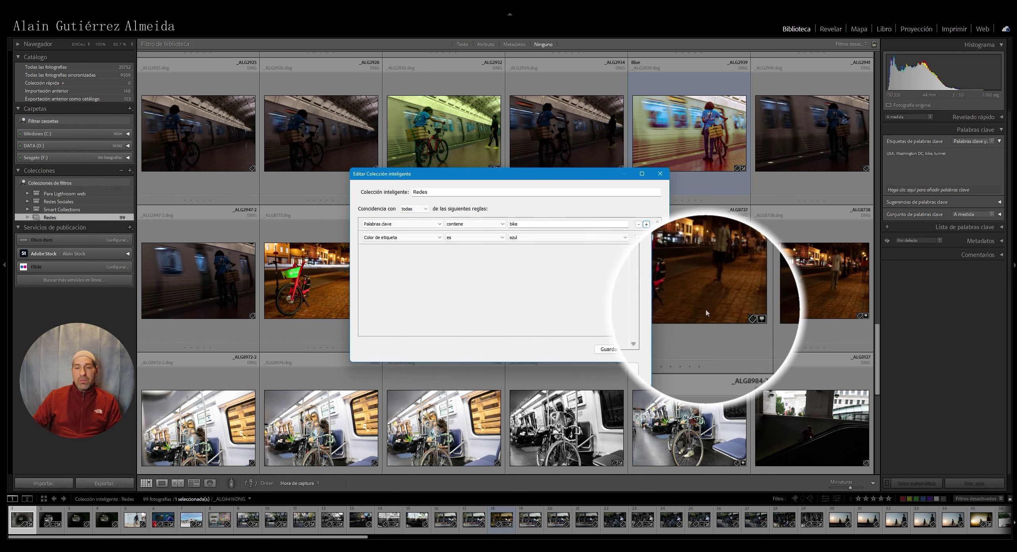
pyautogui.click(608, 349)
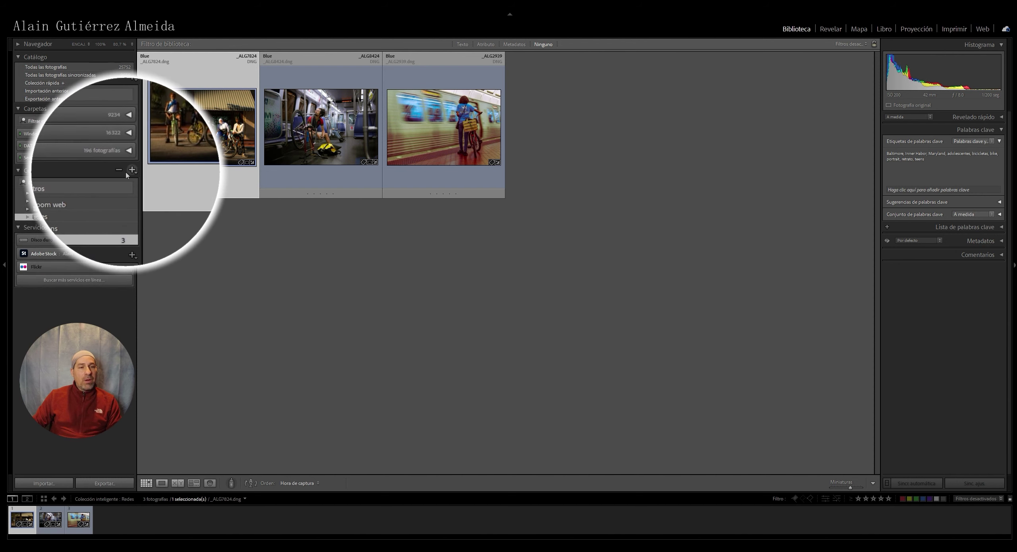
# - Collapse Collections and open the 01 USA folder on DATA (D:)
pyautogui.click(25, 170)
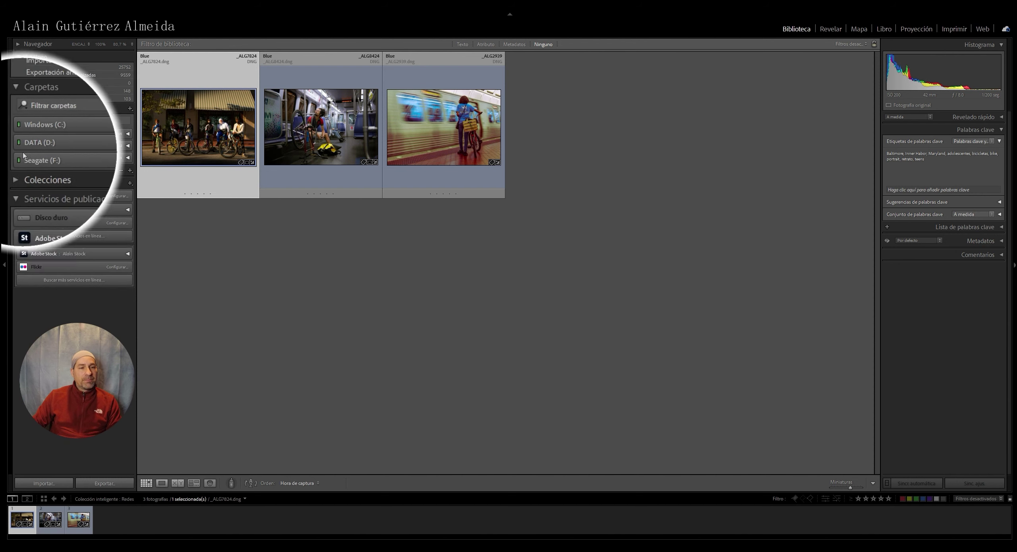
pyautogui.click(127, 145)
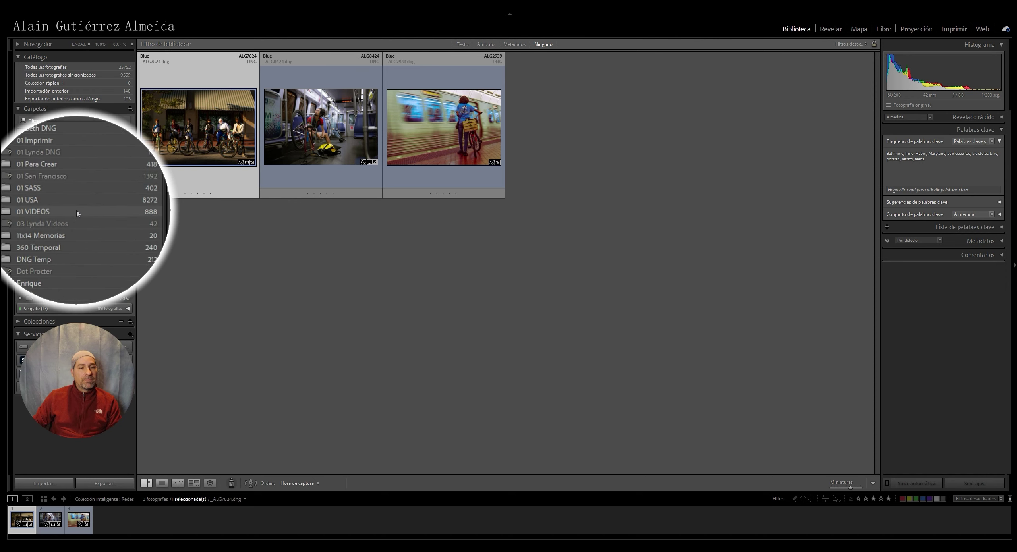
pyautogui.click(52, 203)
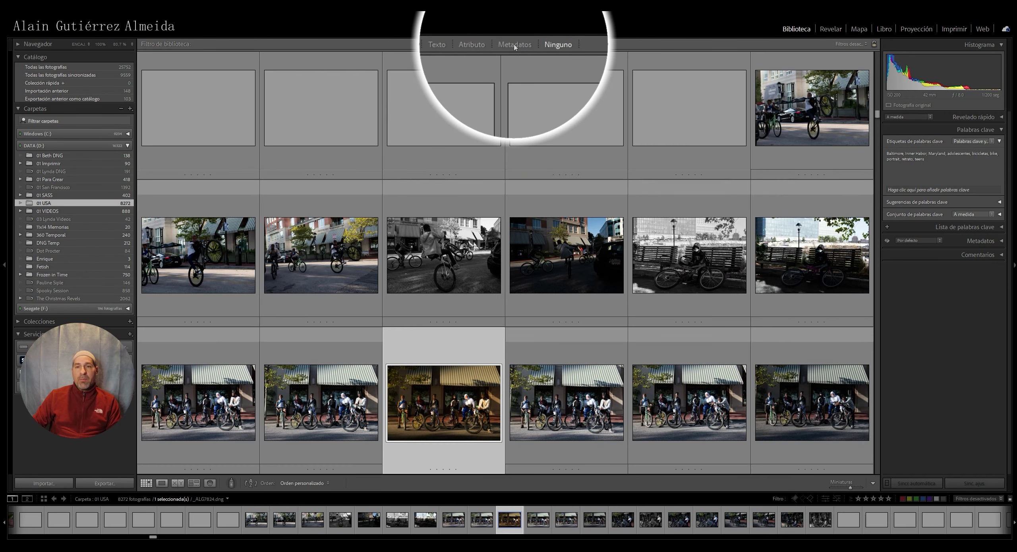
# - Filter the 01 USA photos by the keyword bike in the Metadata filter bar
pyautogui.click(512, 44)
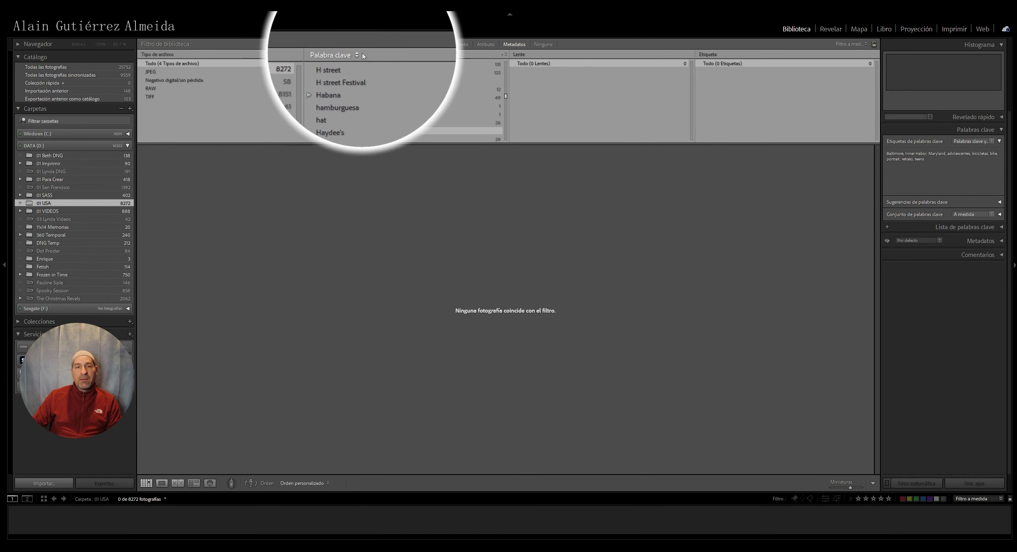
pyautogui.scroll(5, 364, 79)
pyautogui.scroll(5, 366, 85)
pyautogui.scroll(5, 370, 91)
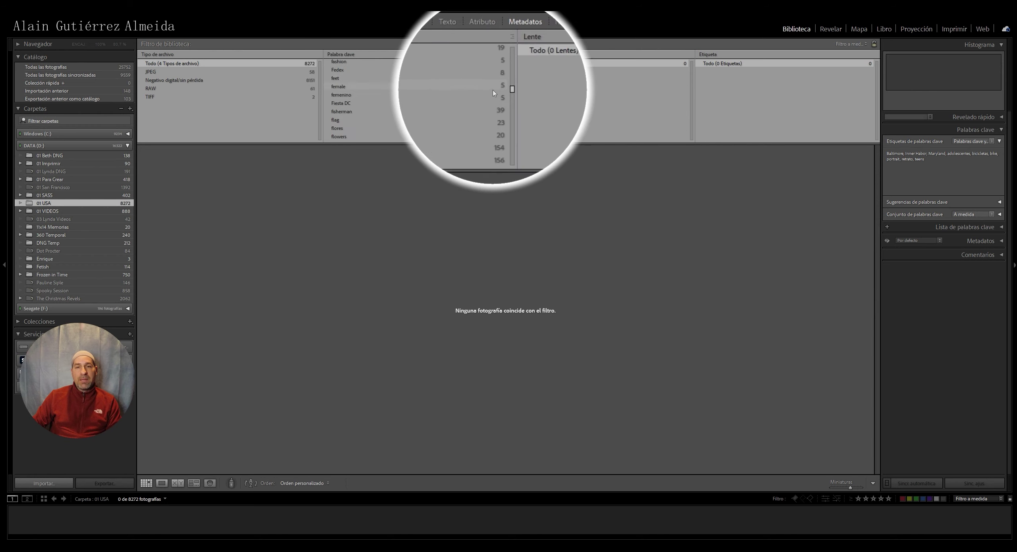
pyautogui.scroll(10, 437, 92)
pyautogui.scroll(-5, 358, 91)
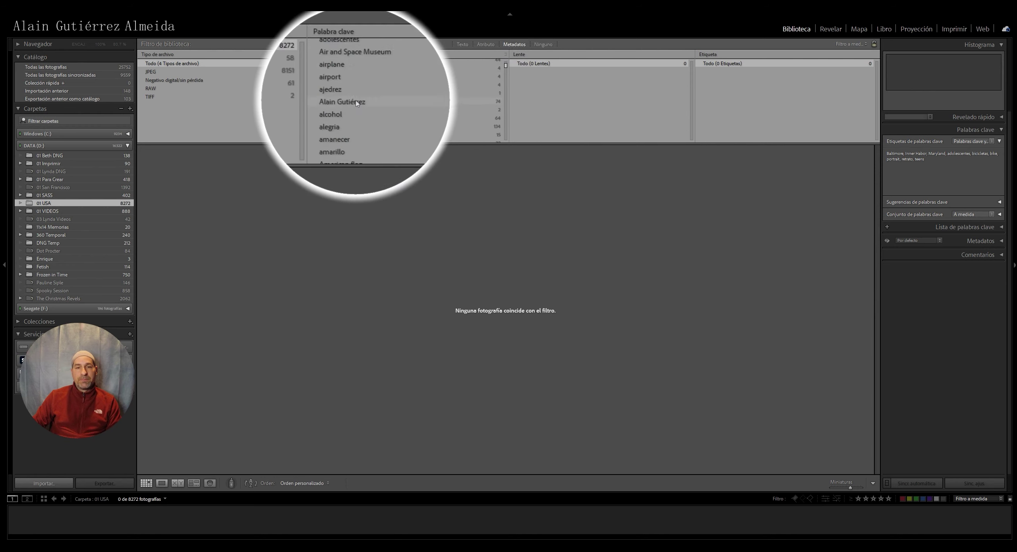
pyautogui.scroll(-5, 354, 99)
pyautogui.scroll(-5, 347, 111)
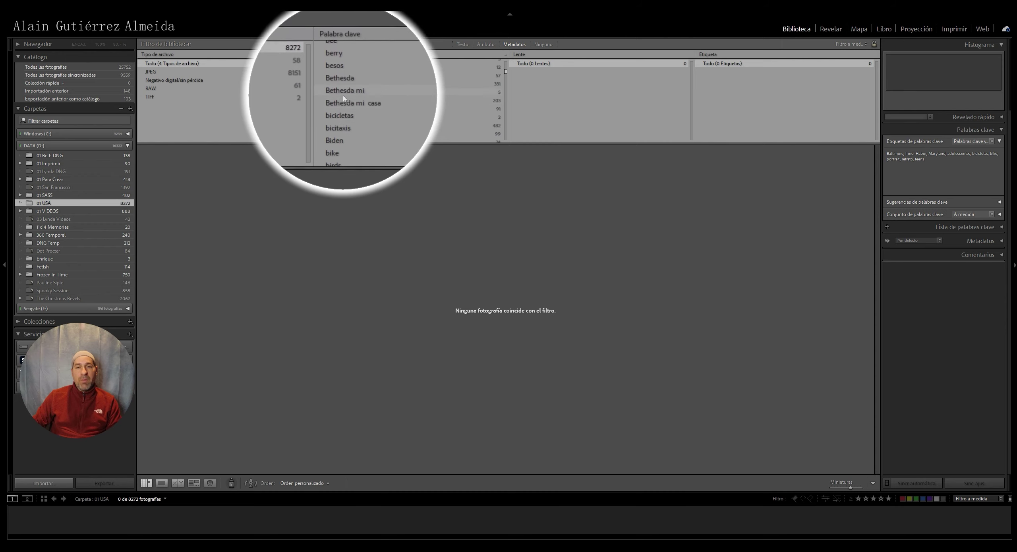
pyautogui.click(335, 133)
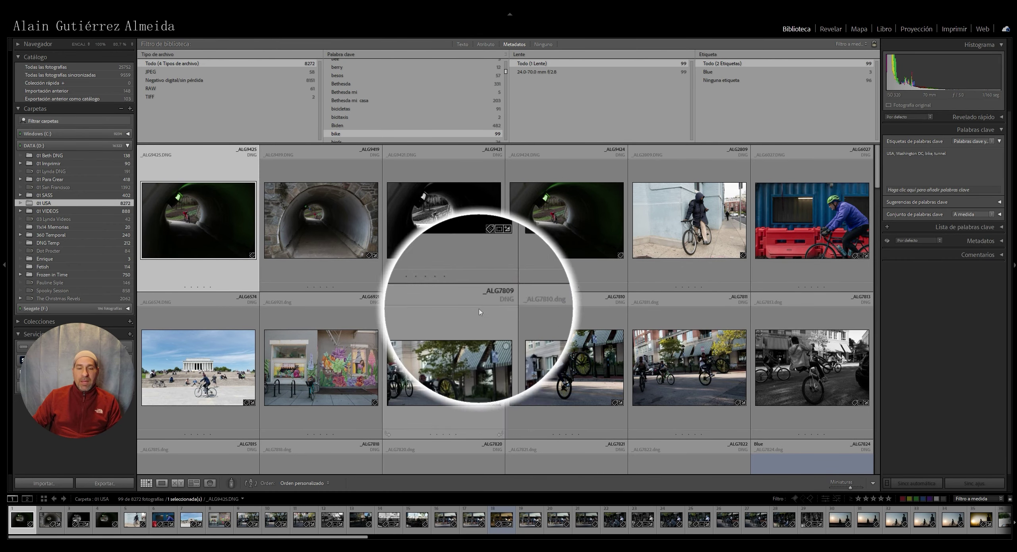
# - Give photo _ALG9421 the Blue label, then view the Redes smart collection
pyautogui.click(453, 270)
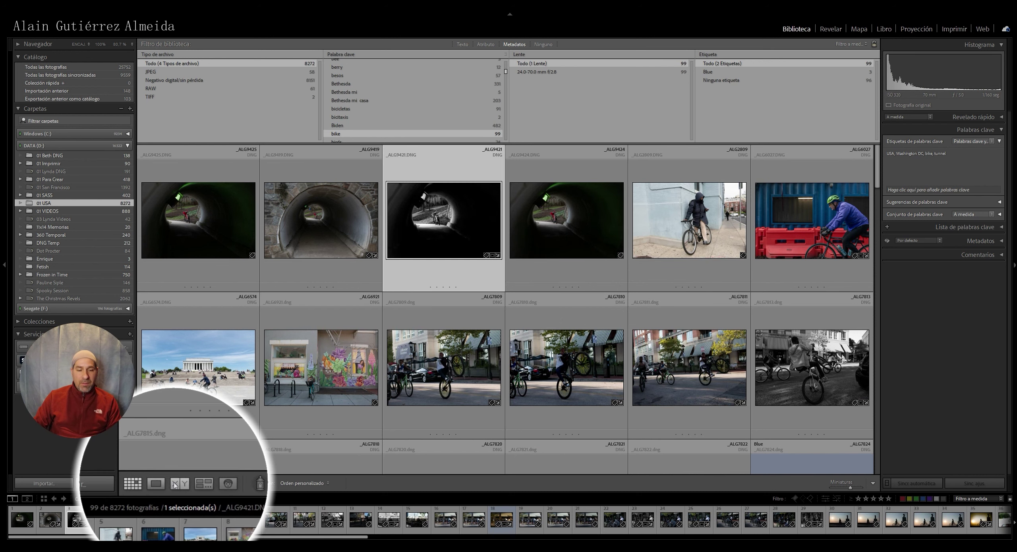
pyautogui.moveTo(445, 215)
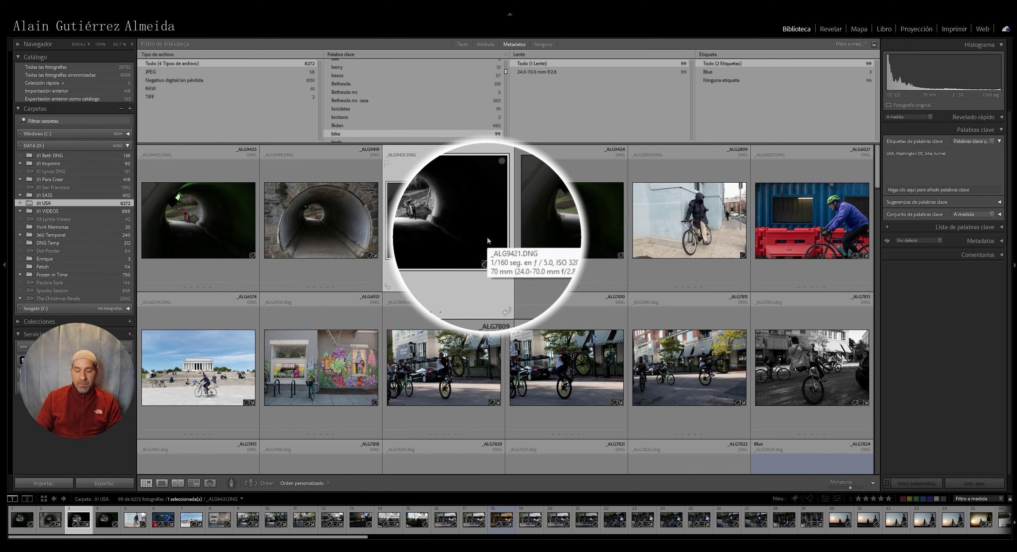
pyautogui.hotkey('shift', '9')
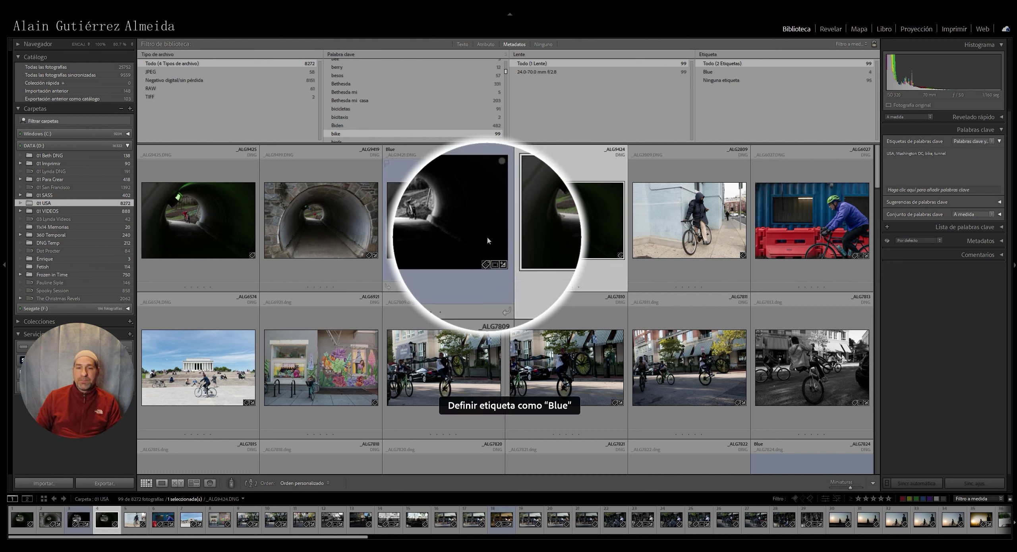
pyautogui.click(51, 144)
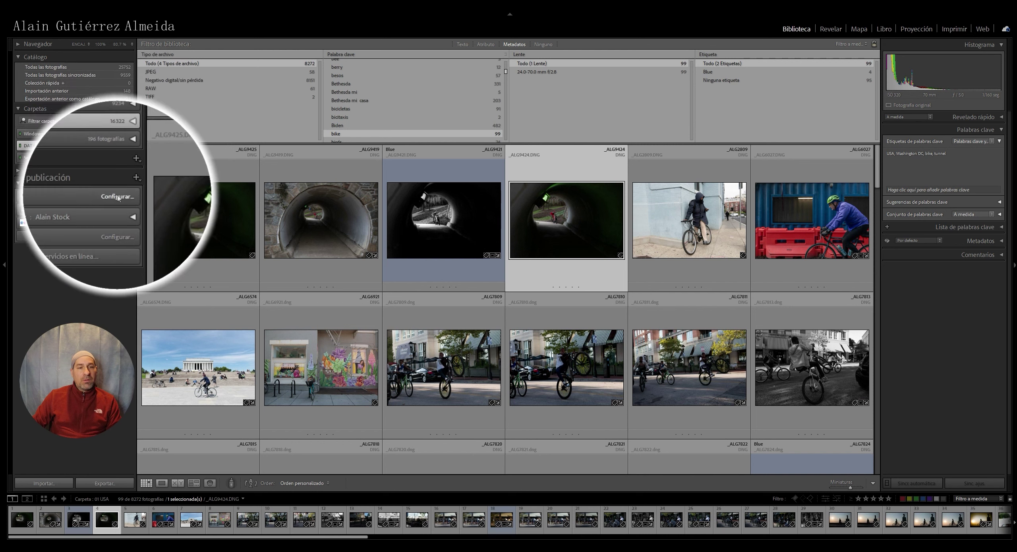
pyautogui.click(67, 171)
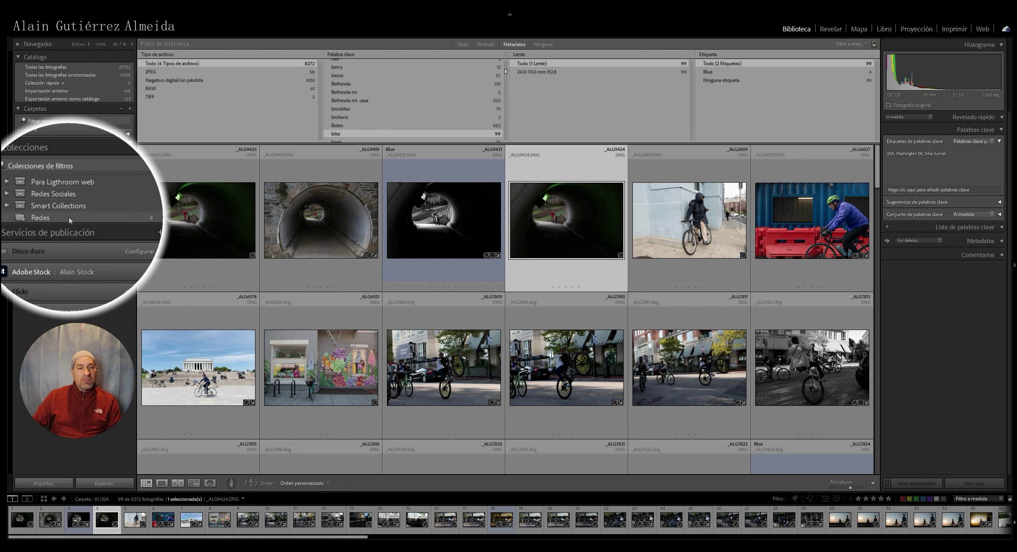
pyautogui.click(70, 218)
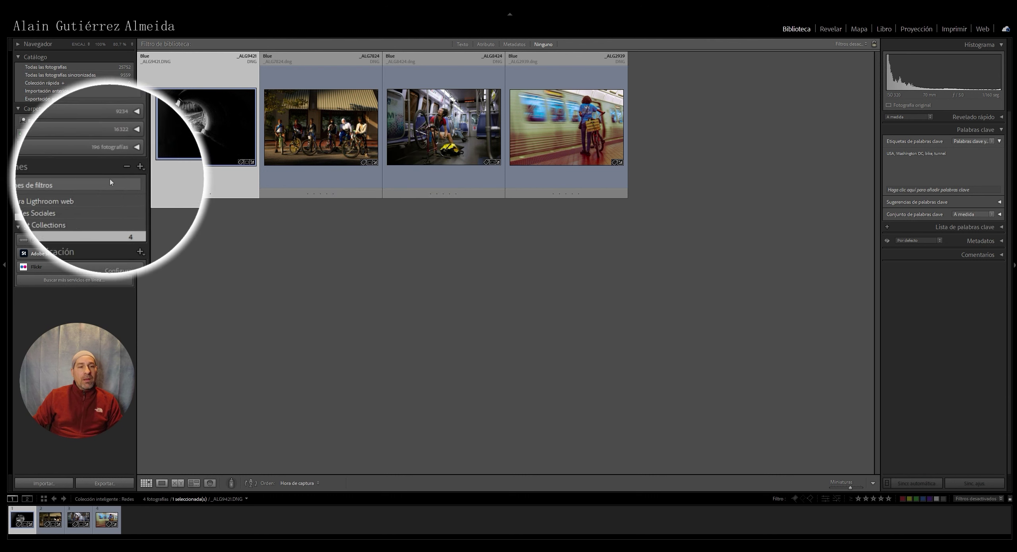
# - Create a new collection set named 'Prueba caja'
pyautogui.click(127, 171)
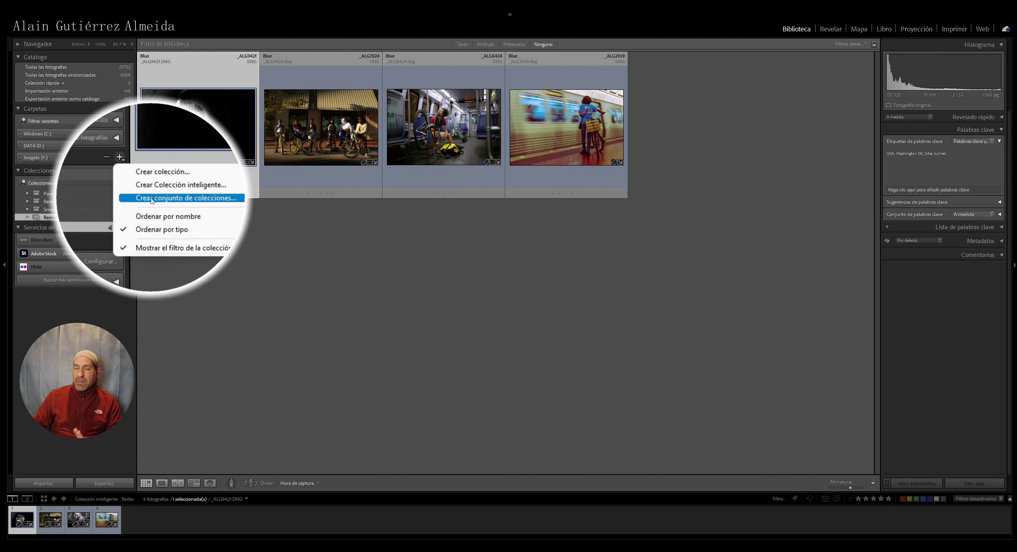
pyautogui.click(151, 199)
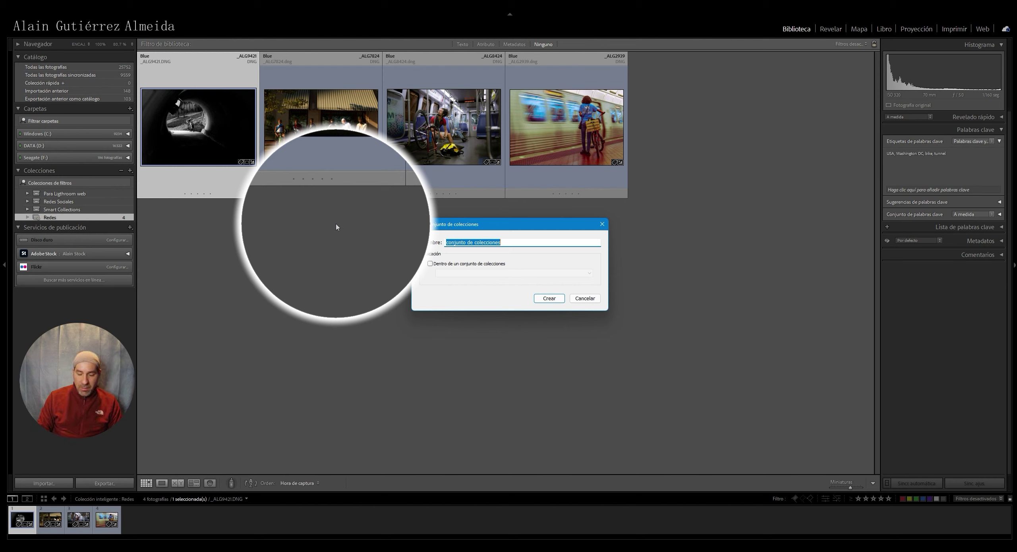
pyautogui.write('Prueba caja')
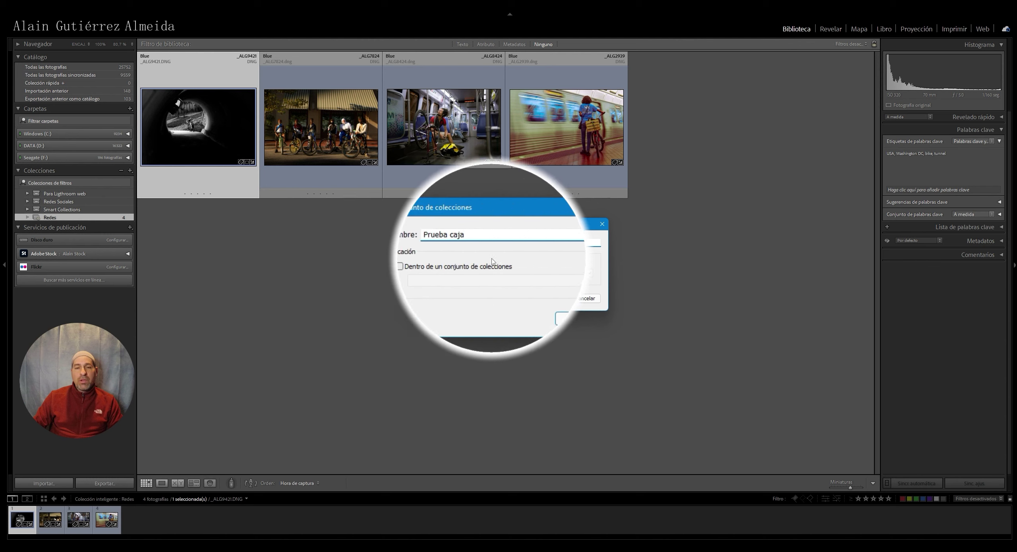
pyautogui.click(546, 302)
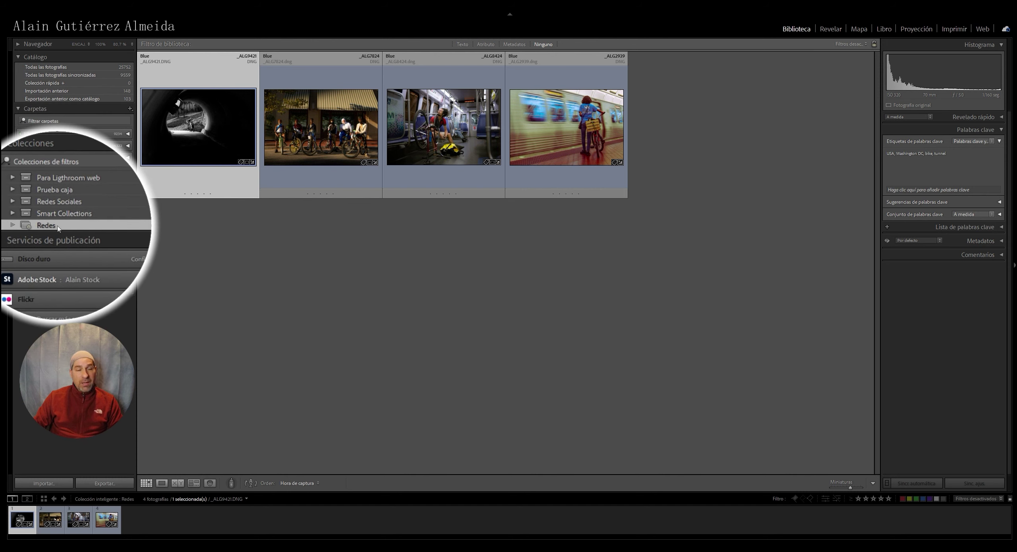
# - Move the Redes smart collection into the Prueba caja set
pyautogui.click(64, 201)
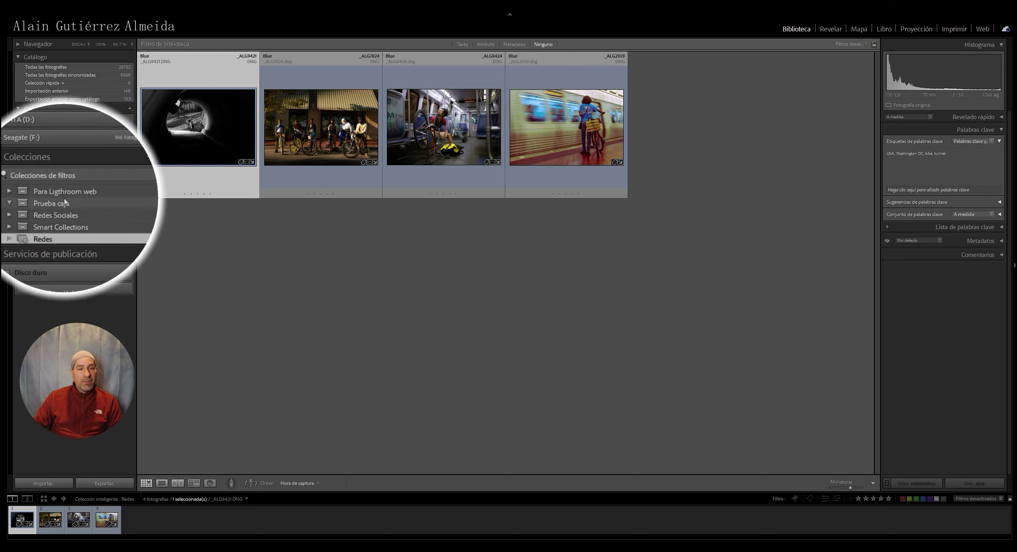
pyautogui.moveTo(65, 200); pyautogui.dragTo(69, 202)
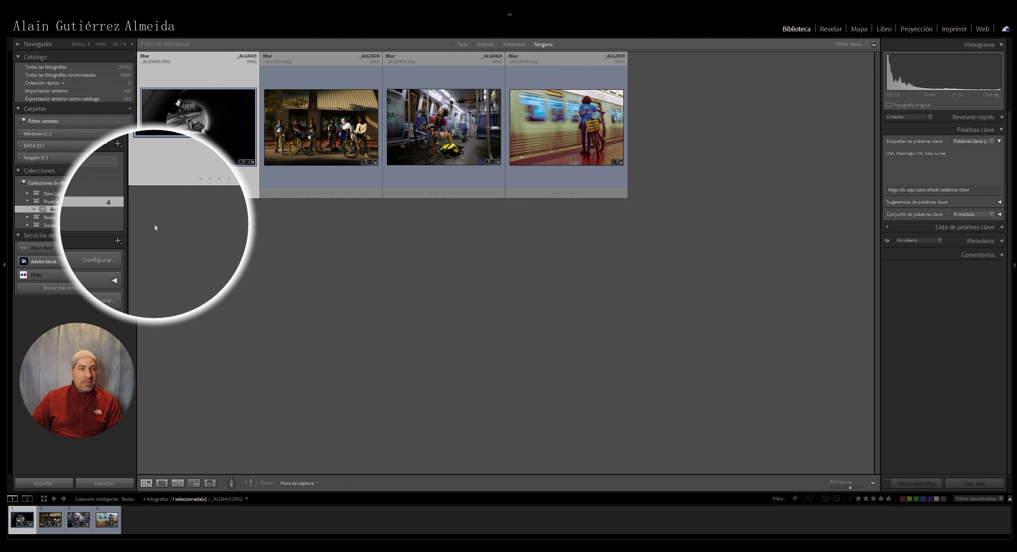
# - Create an empty 'Me gustan' target collection inside Prueba caja, without selected photos
pyautogui.click(130, 171)
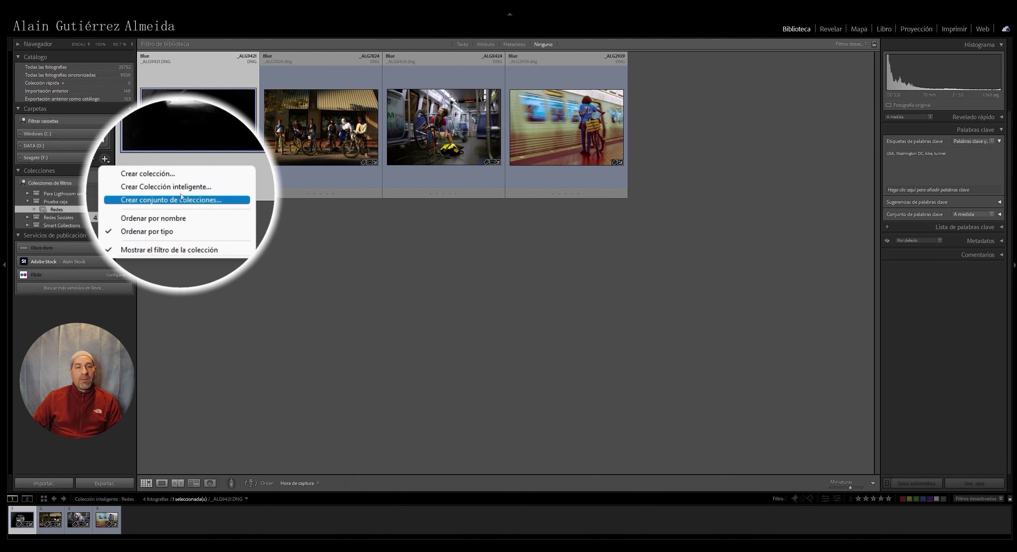
pyautogui.click(177, 193)
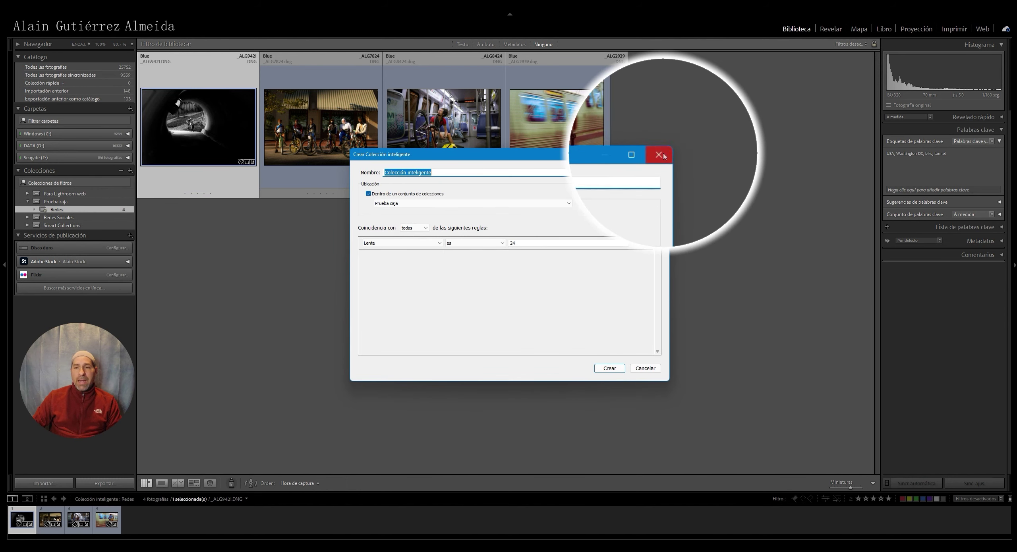
pyautogui.click(661, 155)
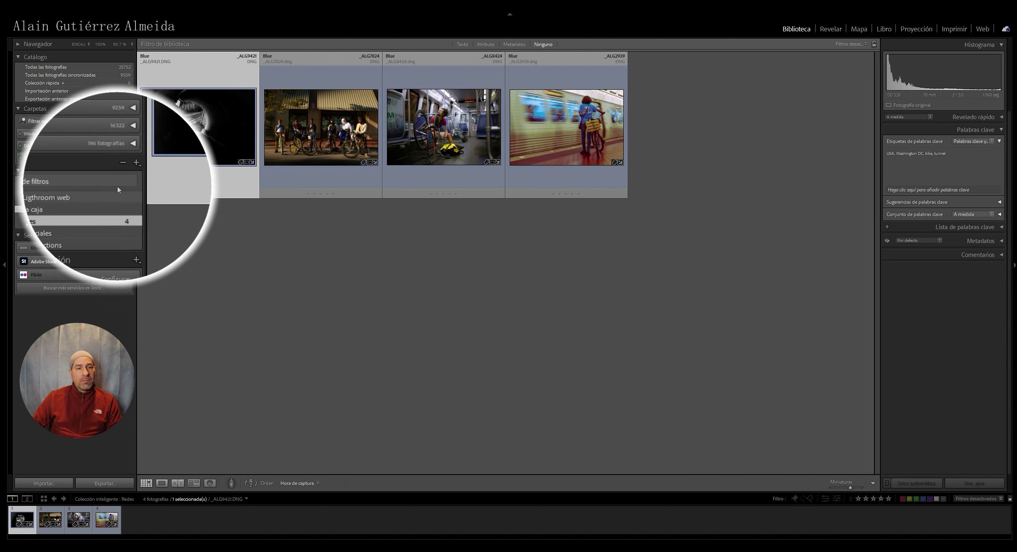
pyautogui.click(130, 171)
pyautogui.click(150, 181)
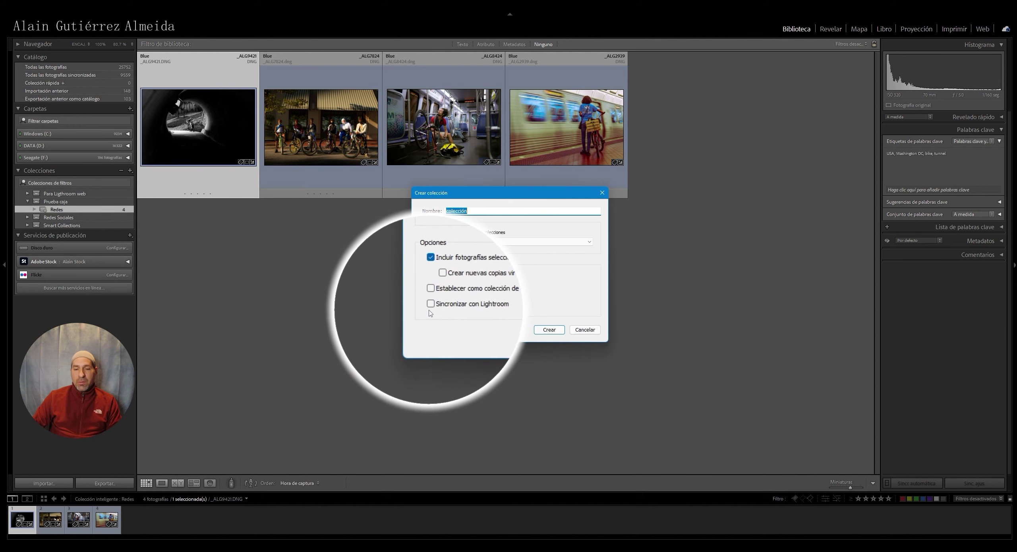
pyautogui.write('Prueba caja')
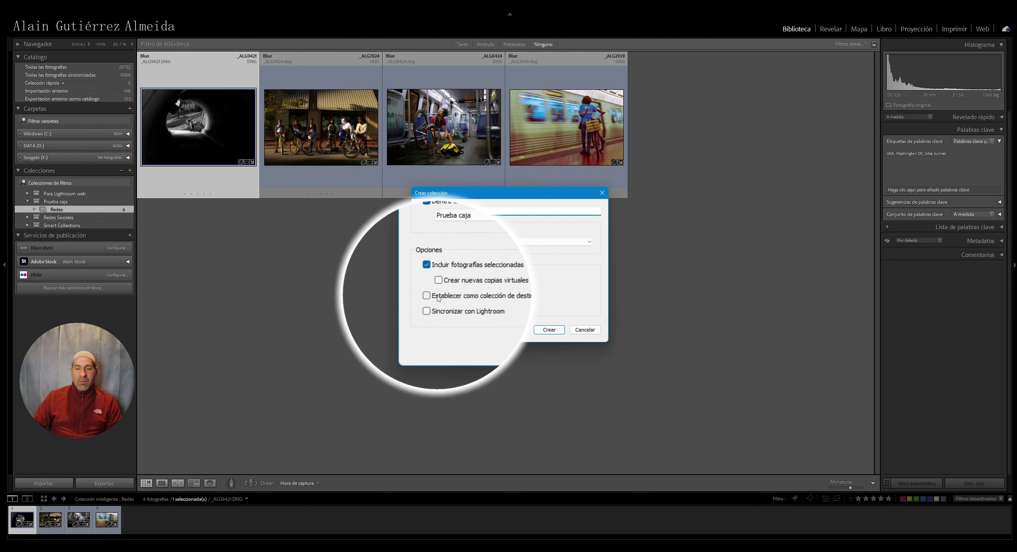
pyautogui.click(430, 295)
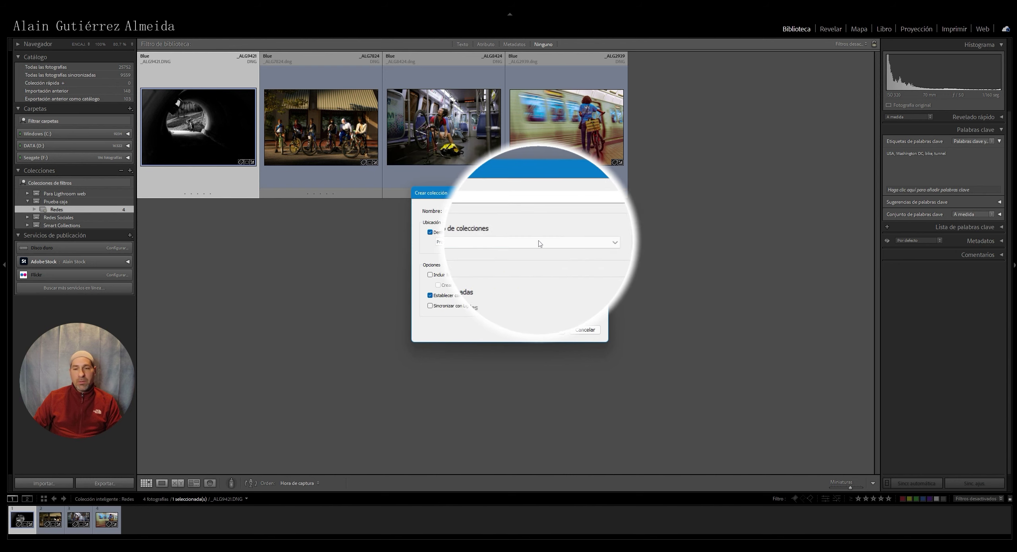
pyautogui.doubleClick(476, 211)
pyautogui.write('Me gustan')
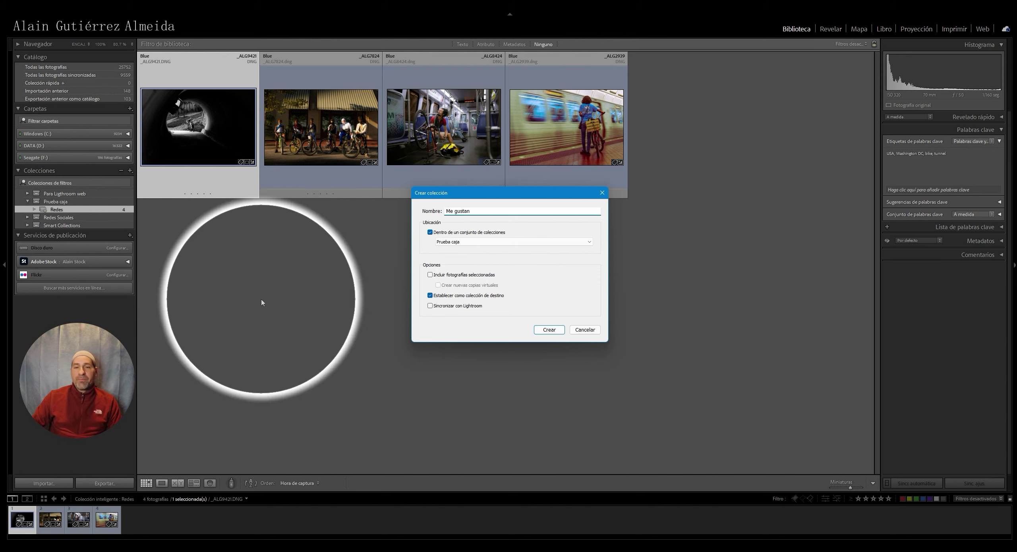
pyautogui.click(548, 330)
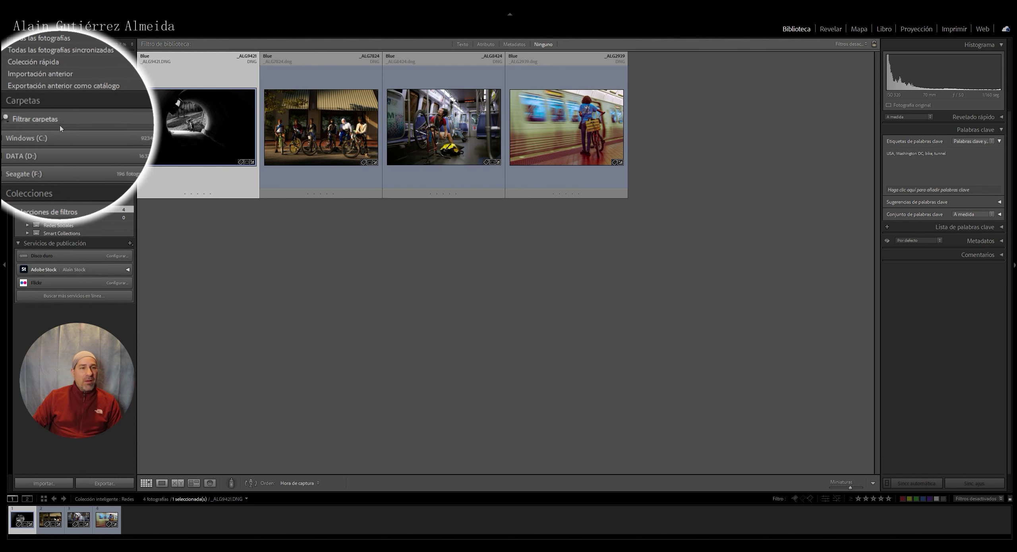
# - Delete the 'Me gustan' collection
pyautogui.click(59, 219)
pyautogui.rightClick(59, 219)
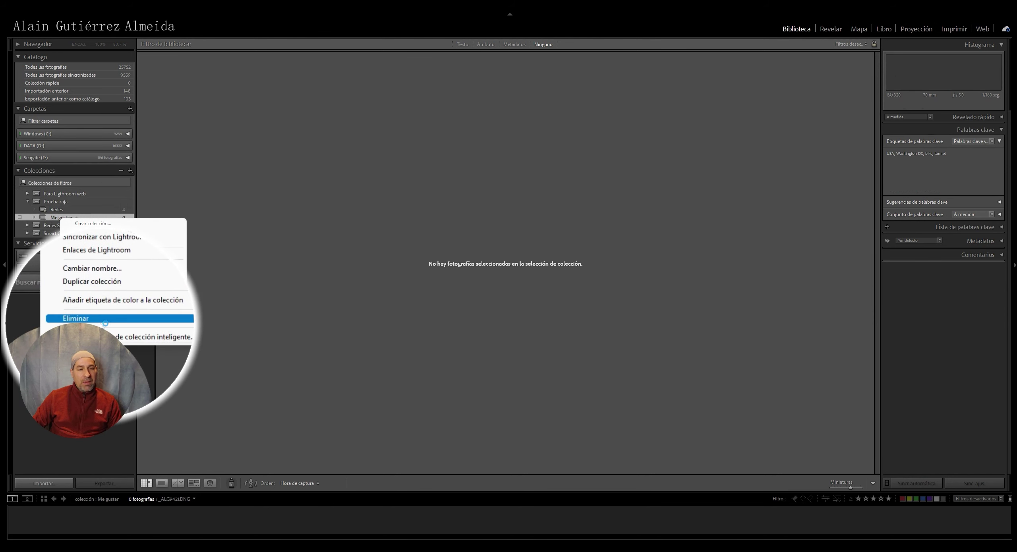
pyautogui.click(79, 316)
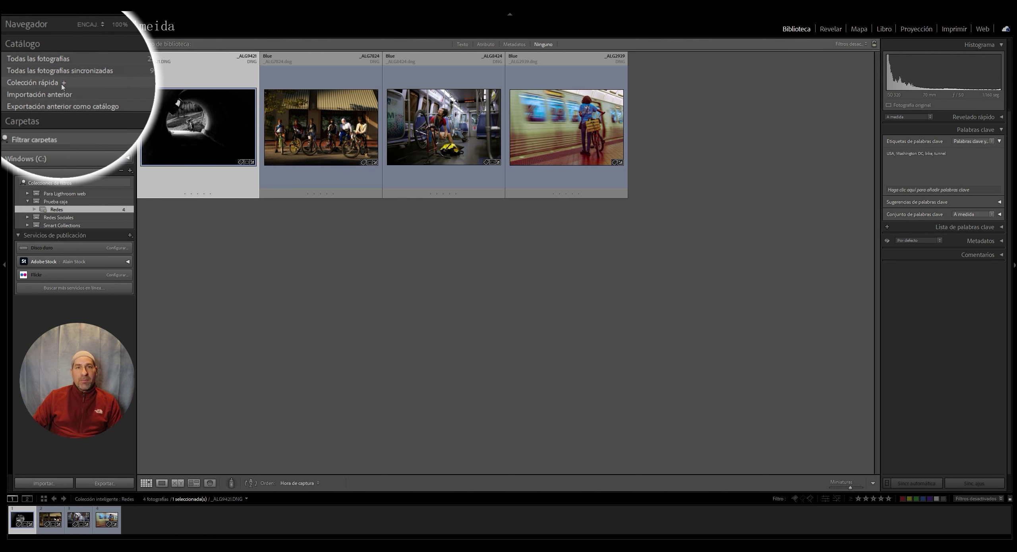
# - Create a 'me gustan' target collection inside the Prueba caja set
pyautogui.click(130, 172)
pyautogui.click(159, 179)
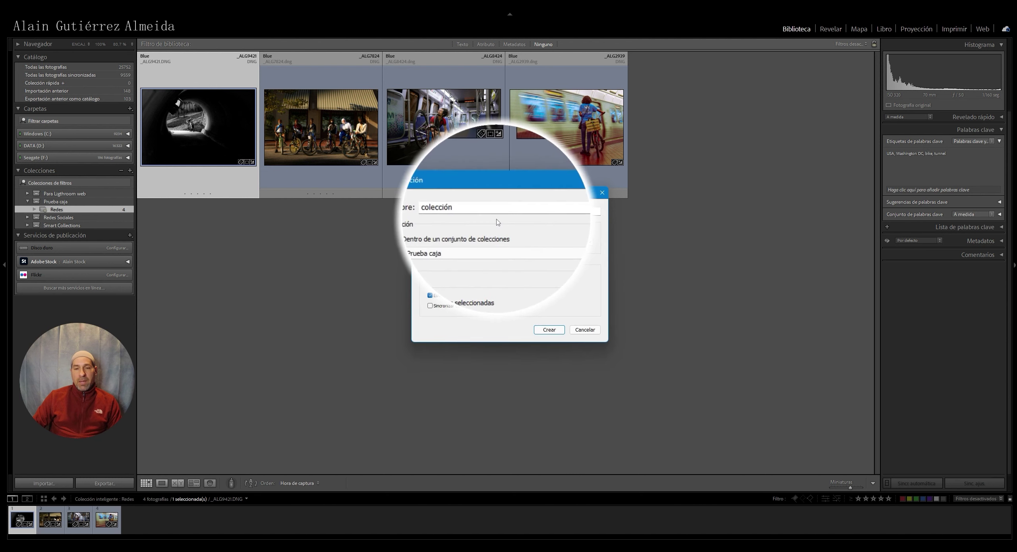
pyautogui.moveTo(498, 222); pyautogui.dragTo(400, 207)
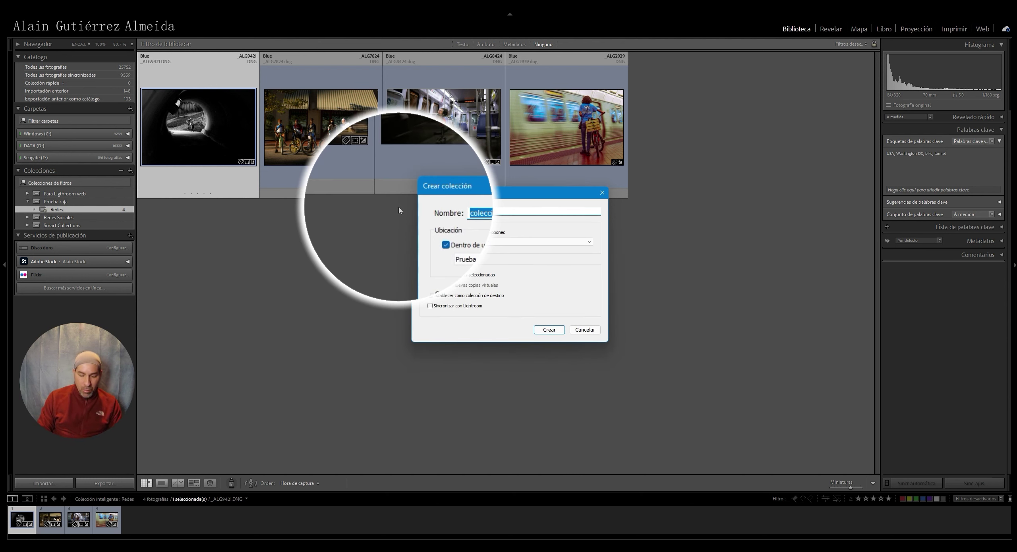
pyautogui.write('me gustan')
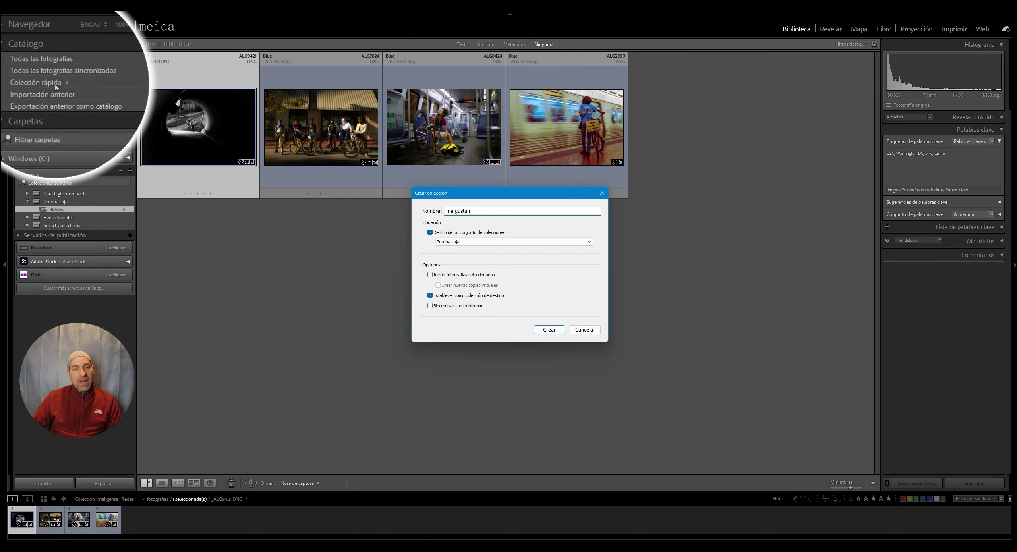
pyautogui.click(540, 332)
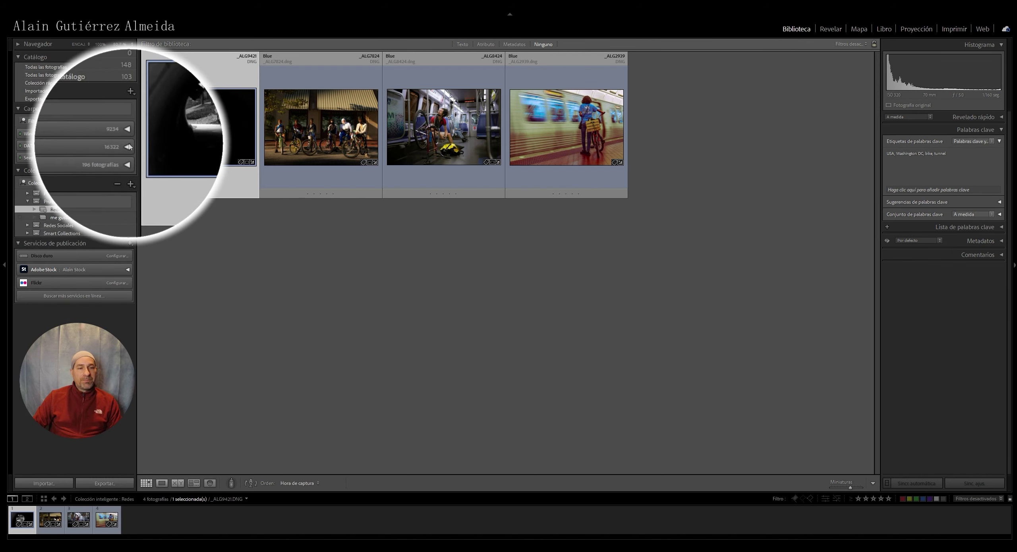
# - Open the 01 USA folder on the DATA drive and scroll through its photos
pyautogui.click(129, 147)
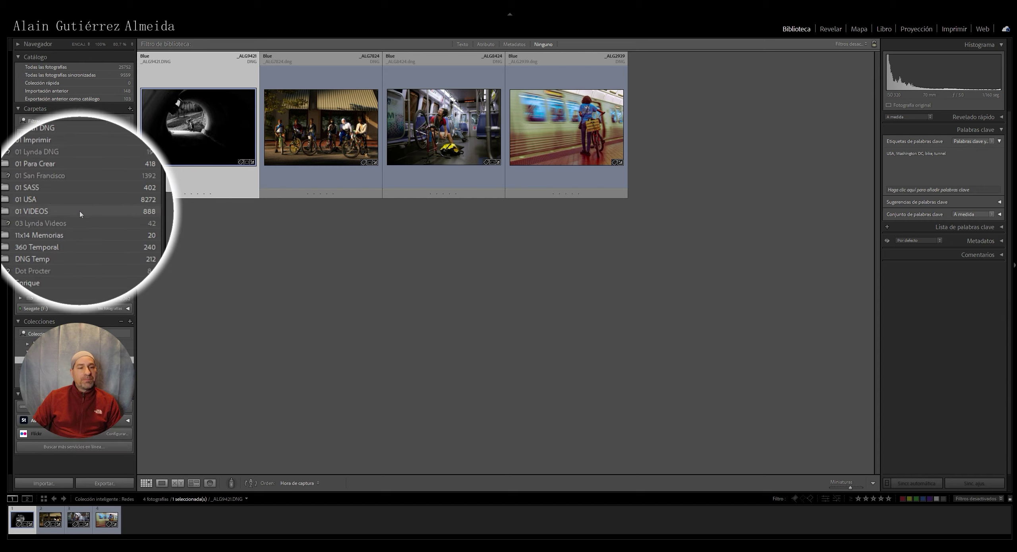
pyautogui.click(109, 204)
pyautogui.scroll(-5, 554, 168)
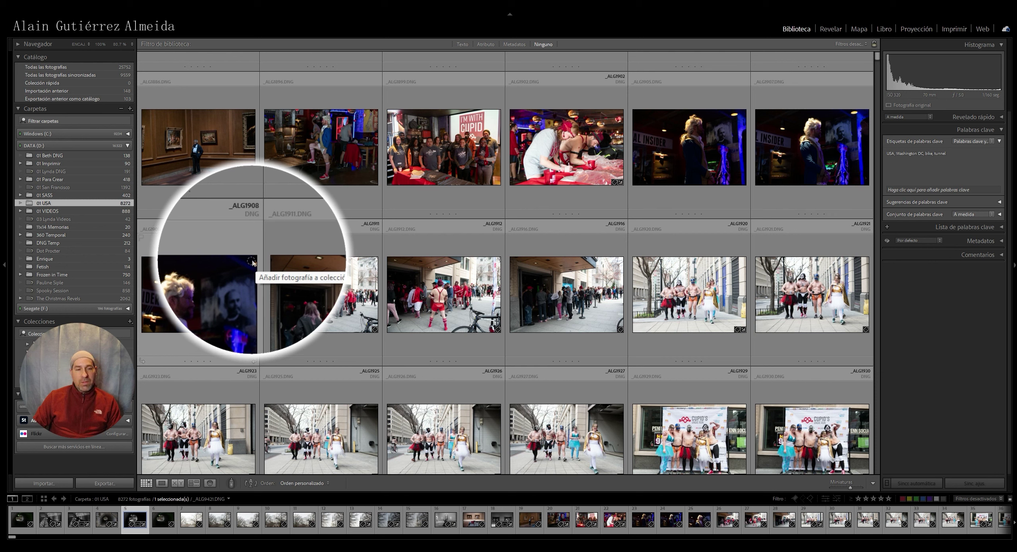
pyautogui.click(127, 146)
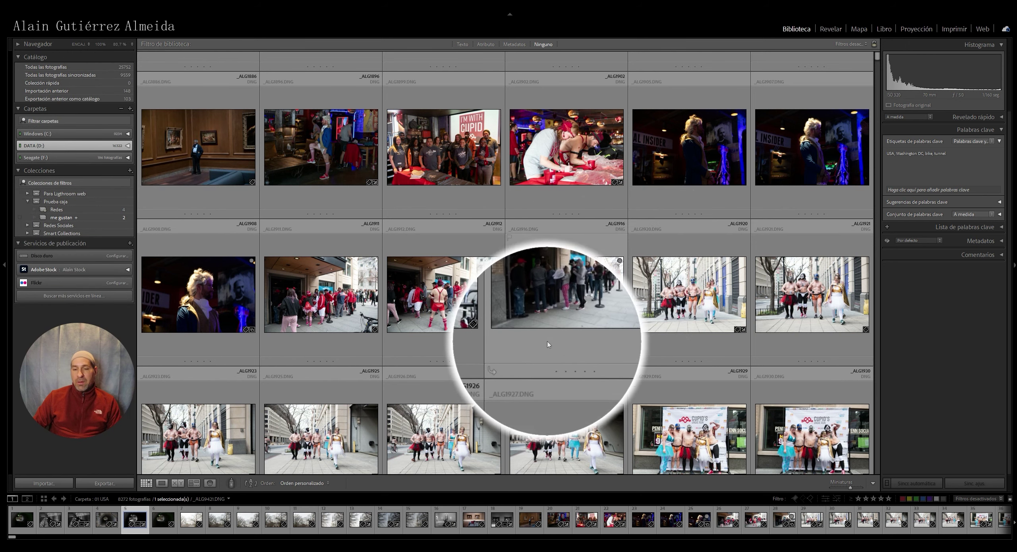
pyautogui.scroll(-2, 496, 322)
pyautogui.scroll(-2, 496, 323)
pyautogui.scroll(-2, 492, 317)
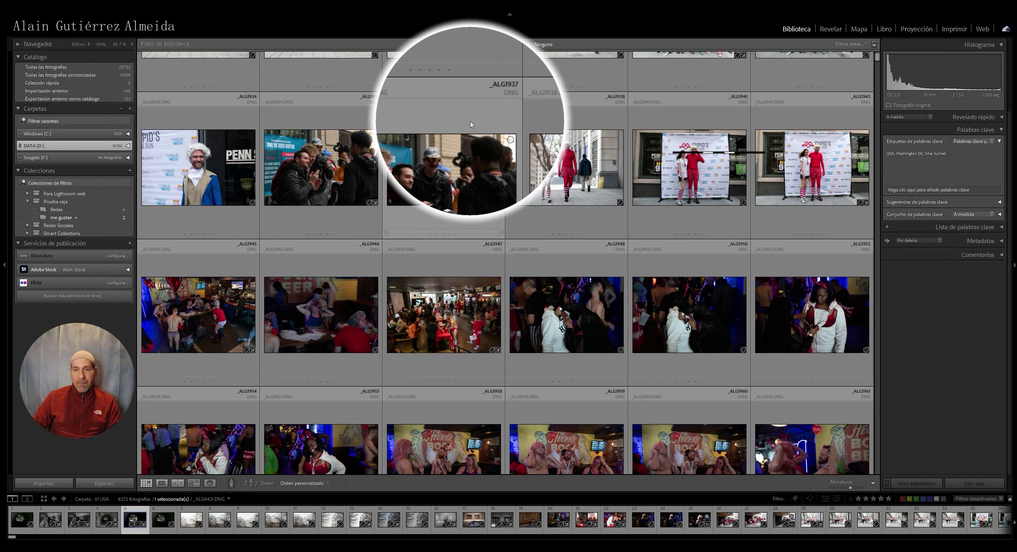
# - Add _ALG1937 to 'me gustan' with B, then view and select all its photos
pyautogui.click(477, 125)
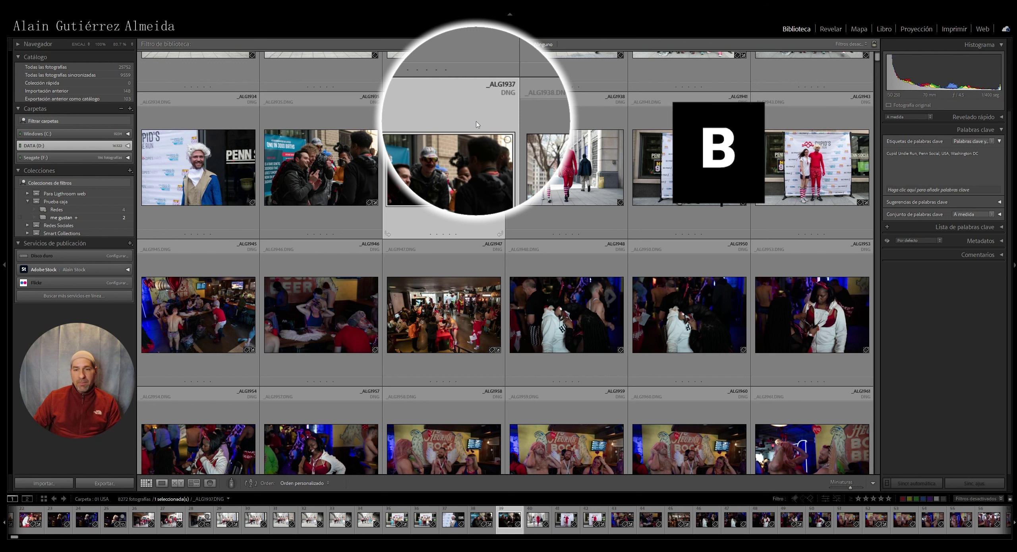
pyautogui.press('b')
pyautogui.press('b')
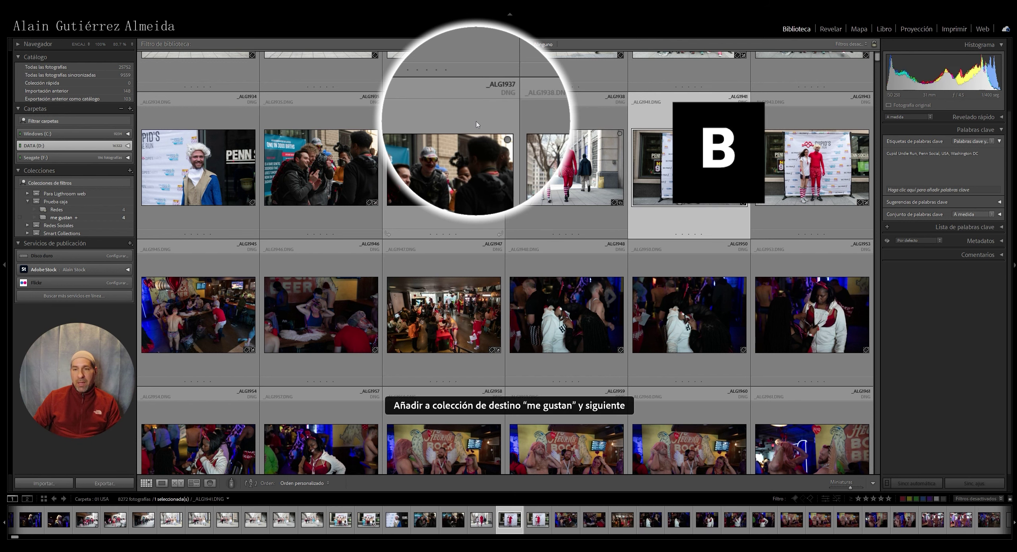
pyautogui.click(60, 218)
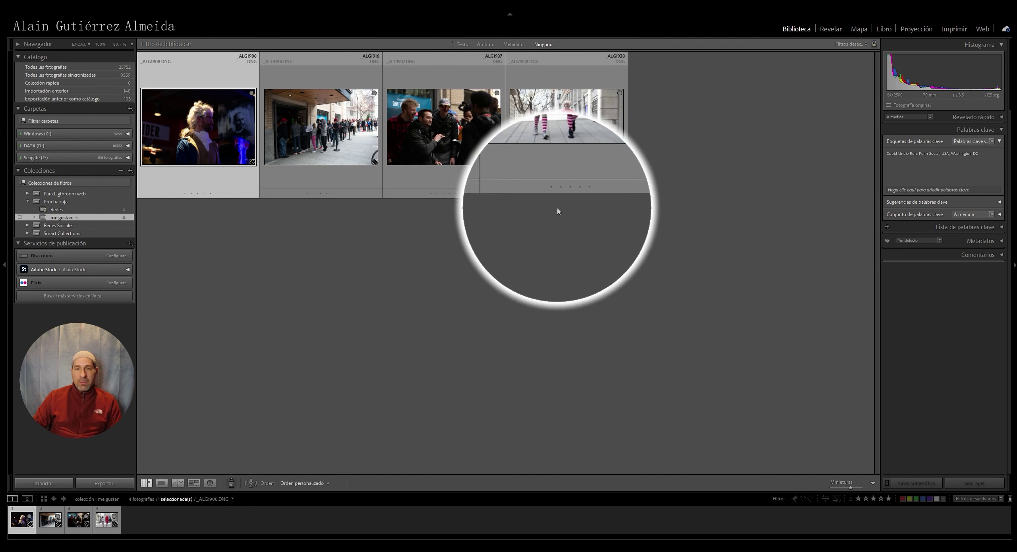
pyautogui.hotkey('ctrl', 'a')
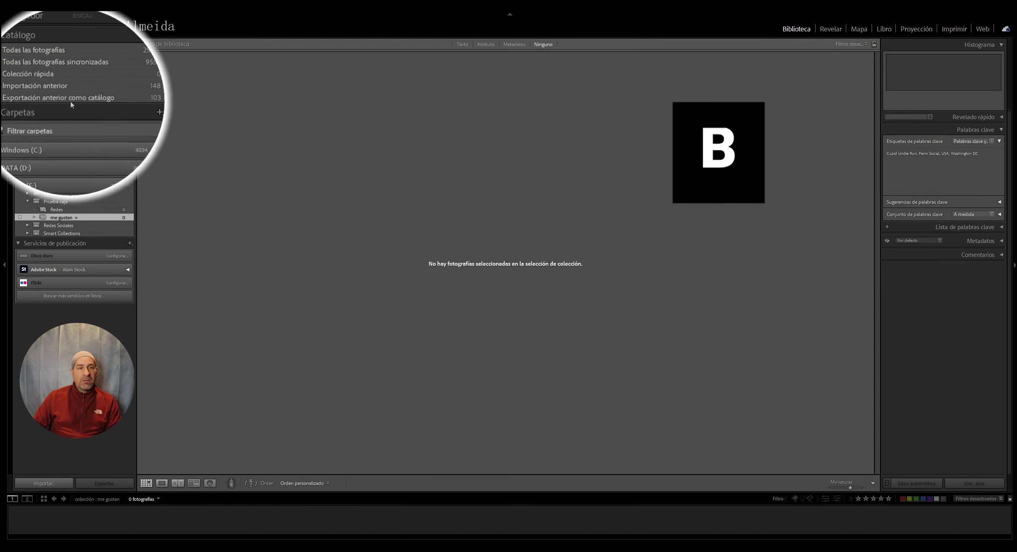
# - Delete the 'me gustan' collection and return to the 01 USA folder on DATA (D:)
pyautogui.rightClick(62, 218)
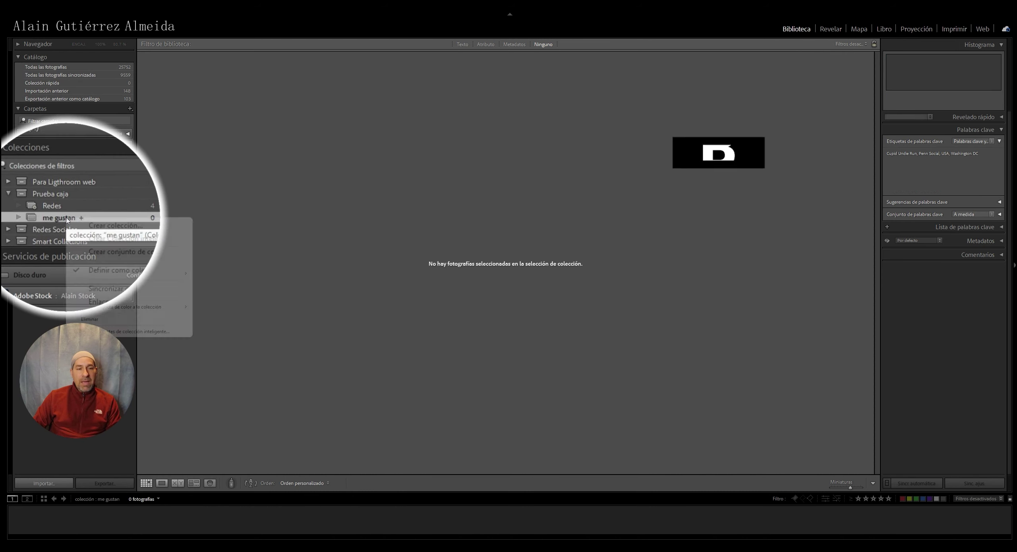
pyautogui.click(82, 320)
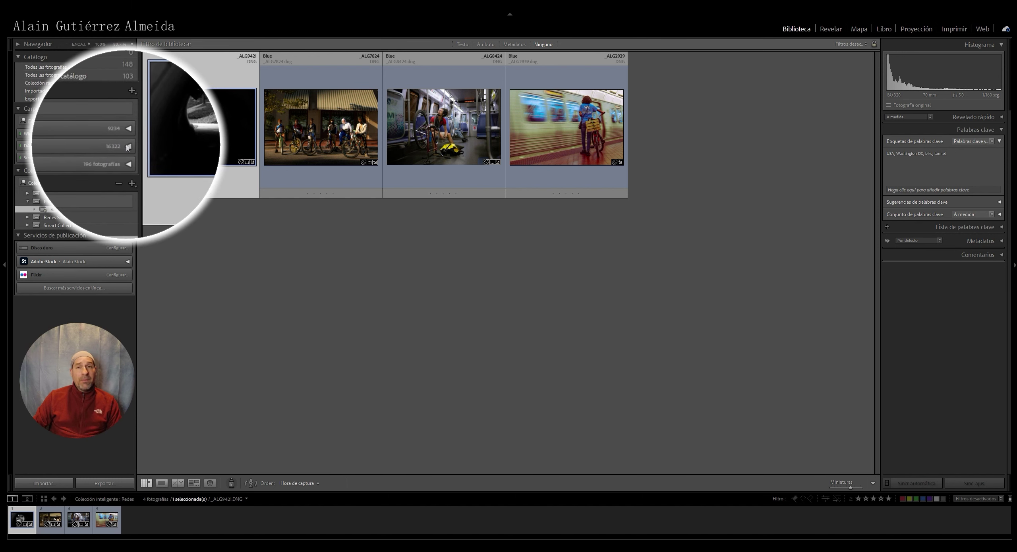
pyautogui.click(127, 146)
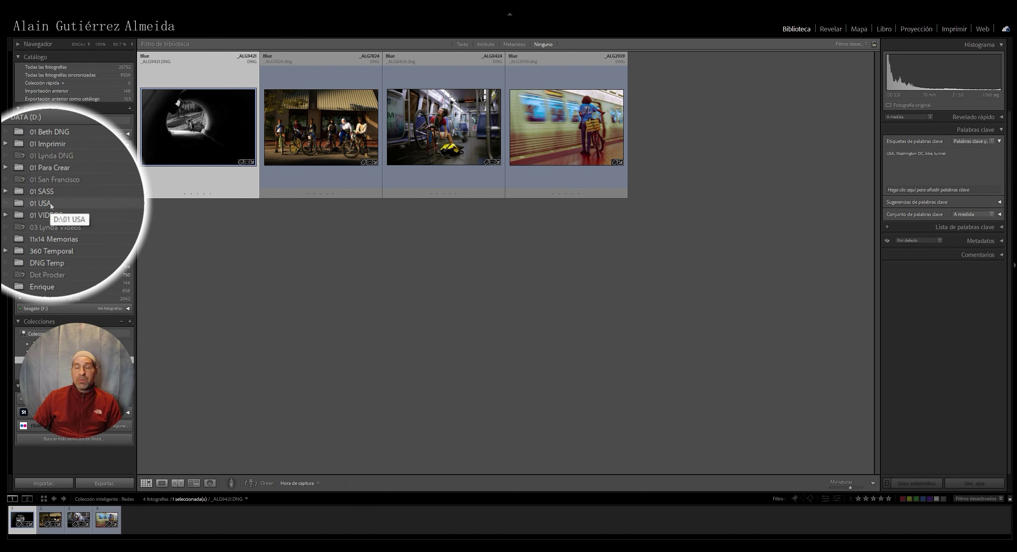
pyautogui.click(47, 203)
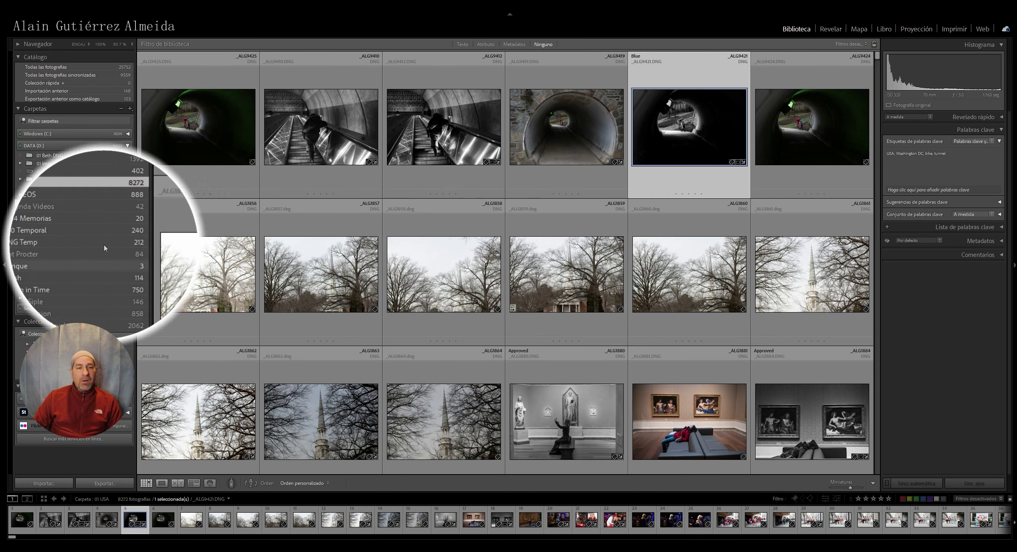
pyautogui.click(130, 110)
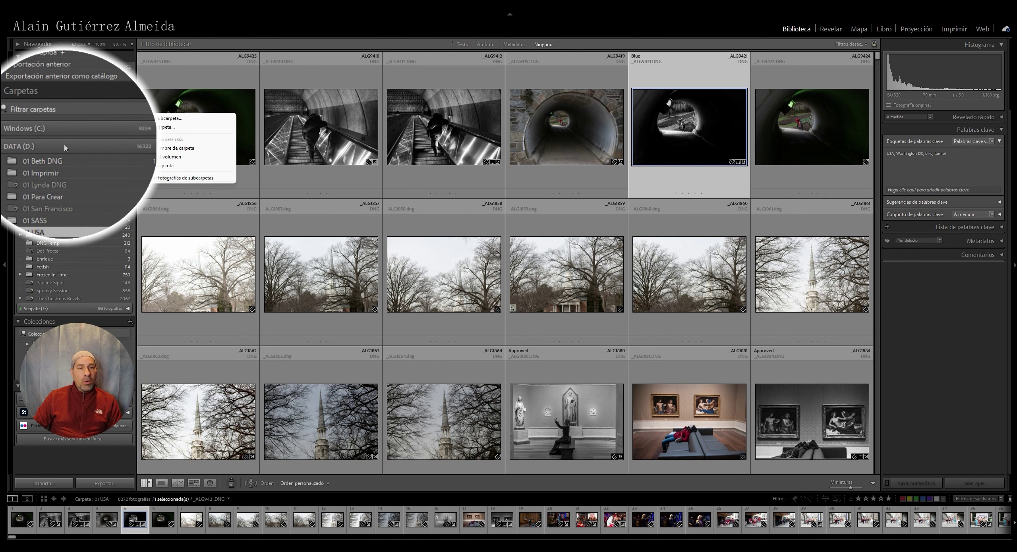
# - Create a collection set named 'Todas' and select the Redes Sociales and Smart Collections sets
pyautogui.click(59, 134)
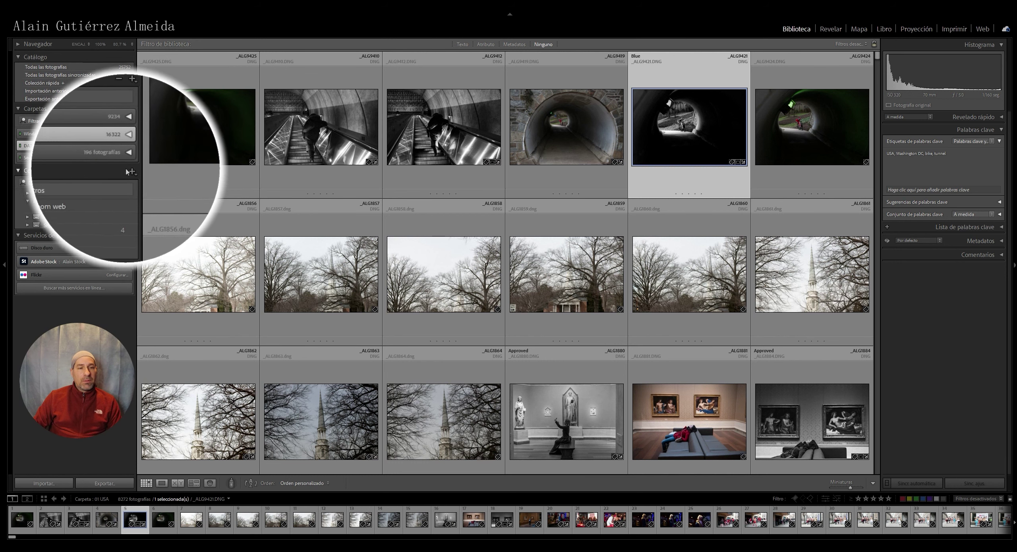
pyautogui.click(131, 170)
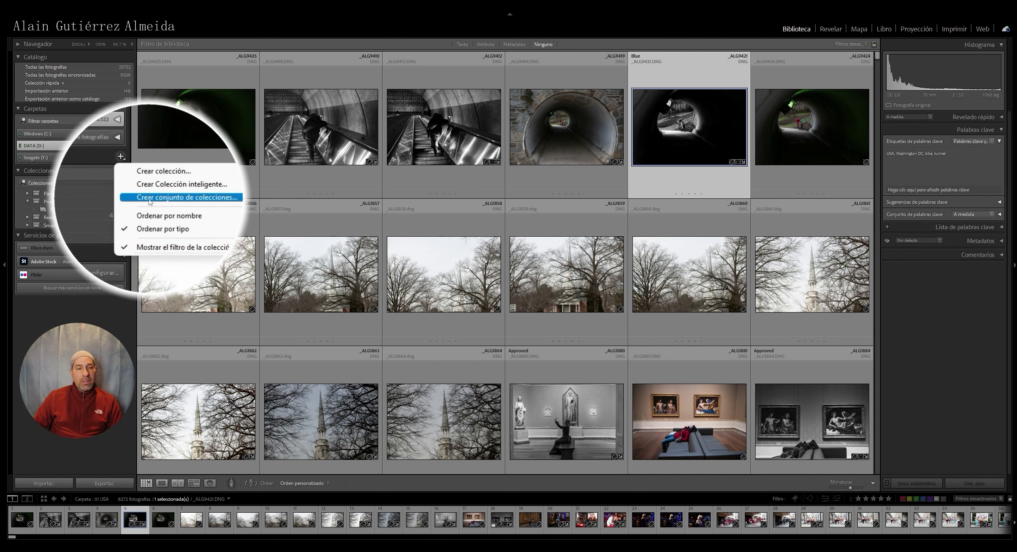
pyautogui.click(171, 197)
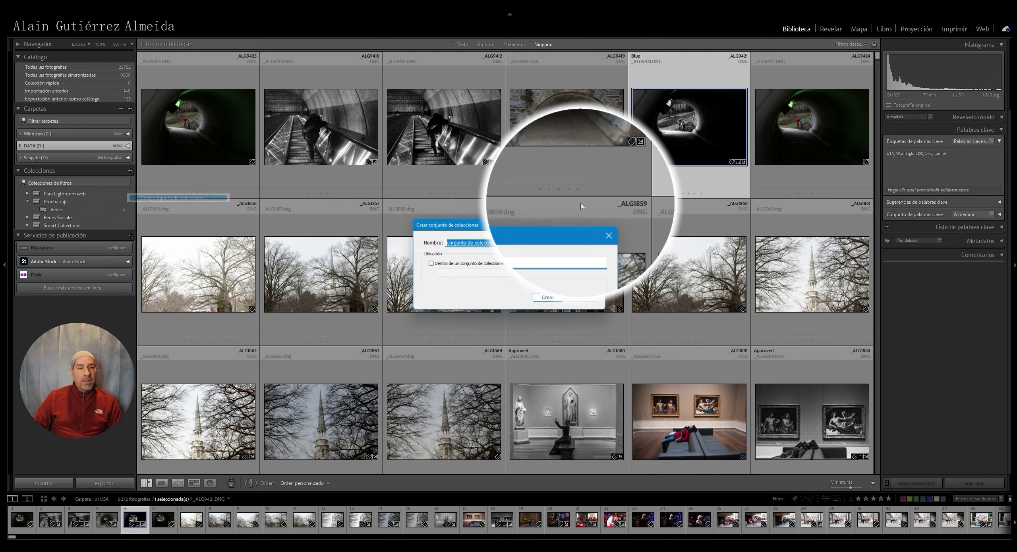
pyautogui.write('Todas')
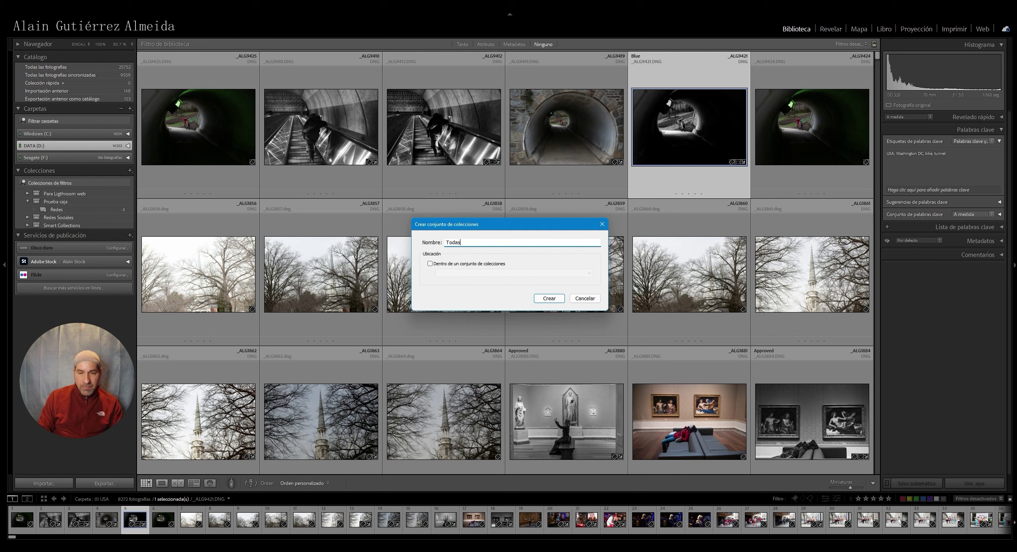
pyautogui.click(558, 301)
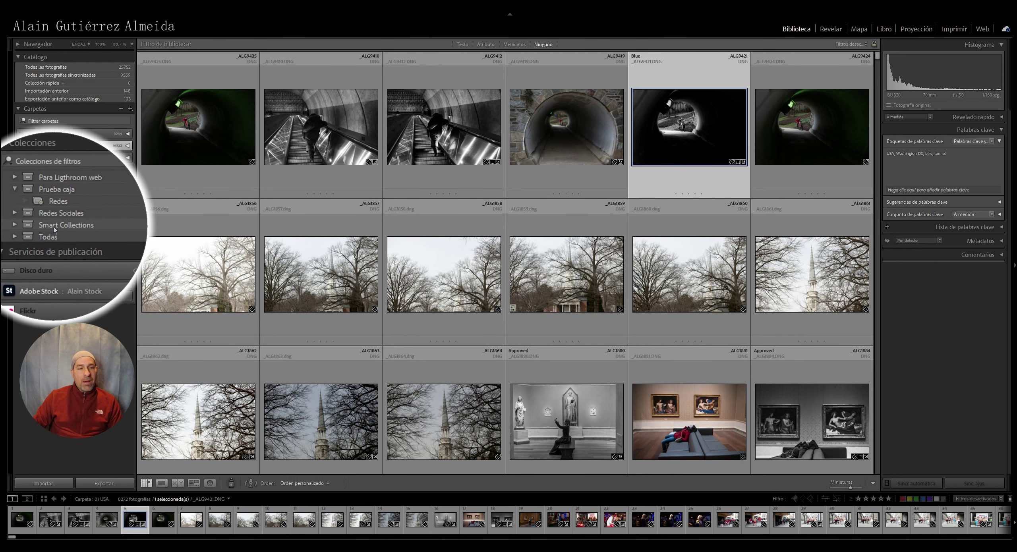
pyautogui.click(55, 227)
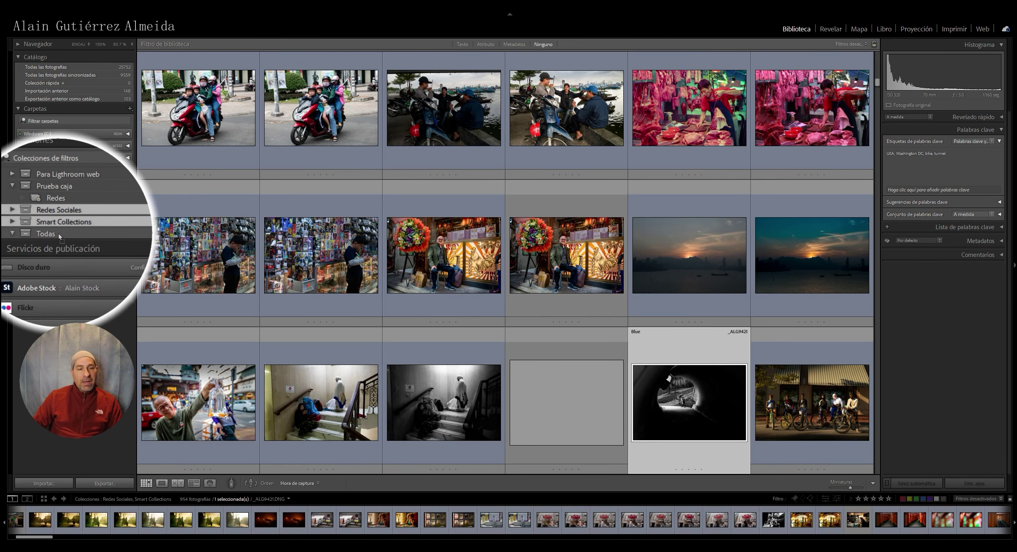
# - Move the Redes Sociales and Smart Collections sets into the Lightroom web set
pyautogui.moveTo(62, 229); pyautogui.dragTo(59, 235)
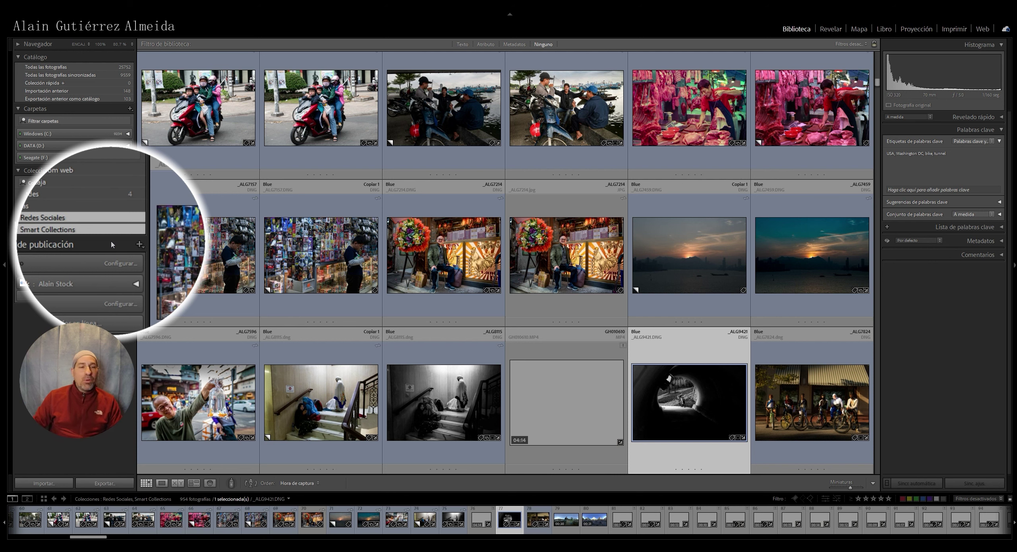
pyautogui.rightClick(78, 227)
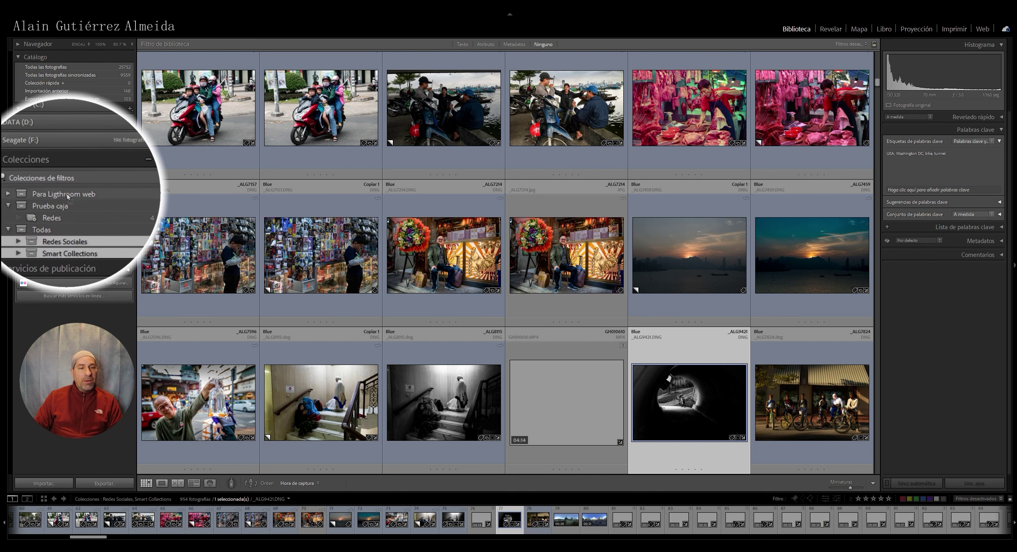
pyautogui.click(86, 194)
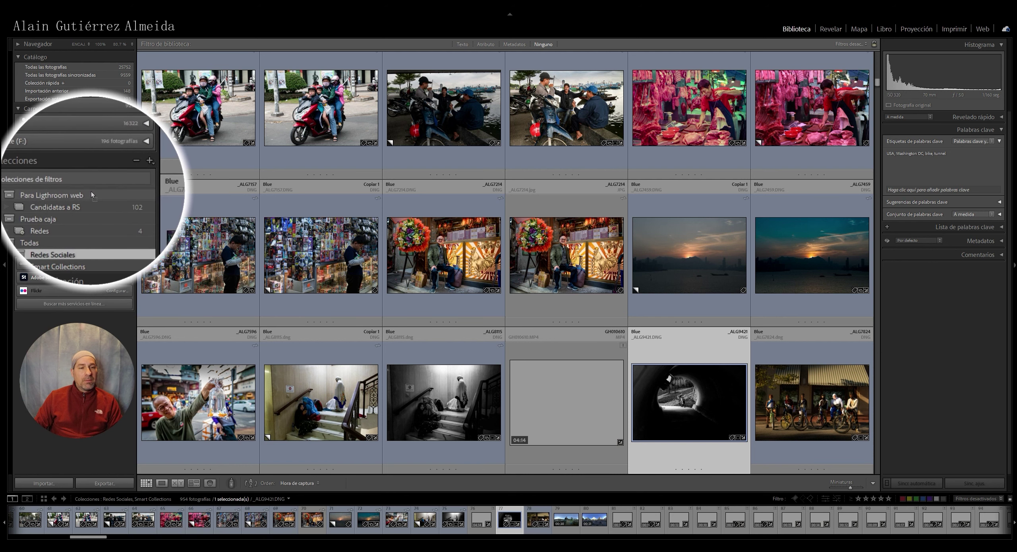
pyautogui.moveTo(90, 192); pyautogui.dragTo(90, 191)
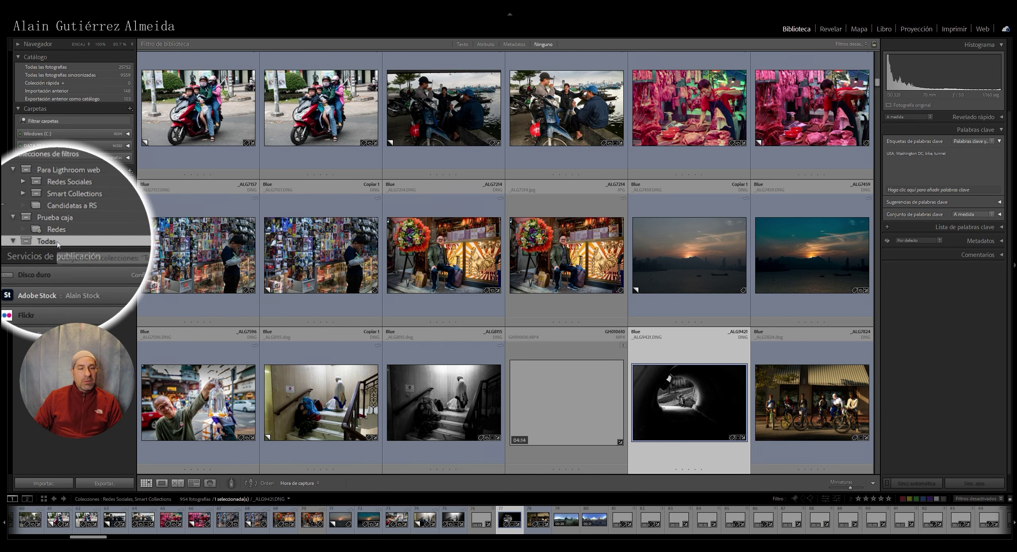
# - Delete the Todas collection set with Eliminar
pyautogui.click(58, 243)
pyautogui.rightClick(58, 243)
pyautogui.click(187, 309)
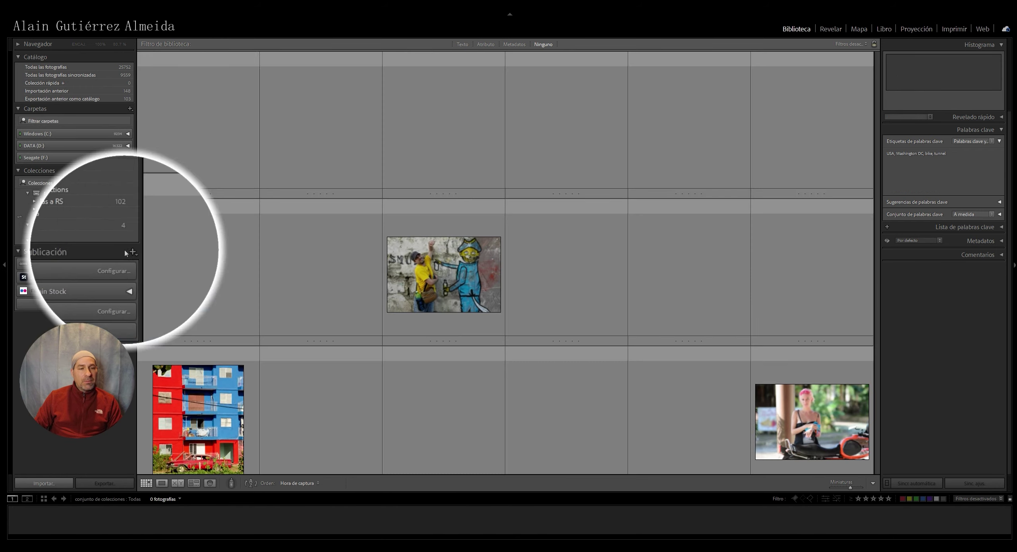